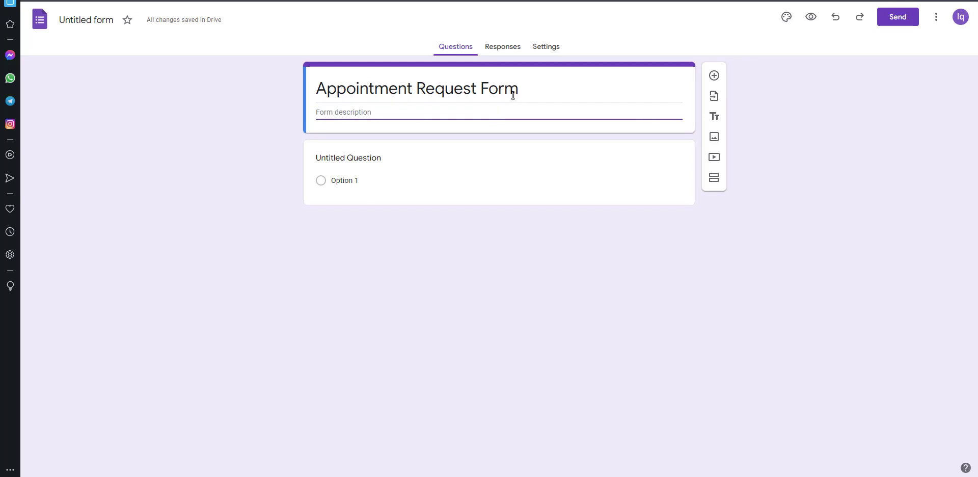
Step: Change the first question to Short answer and title it 'Your Name'
click(366, 162)
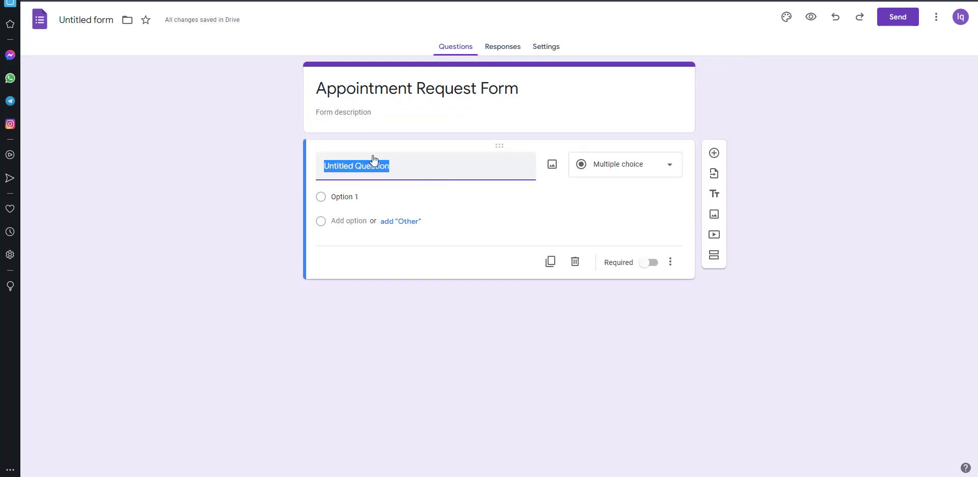
click(672, 168)
click(624, 108)
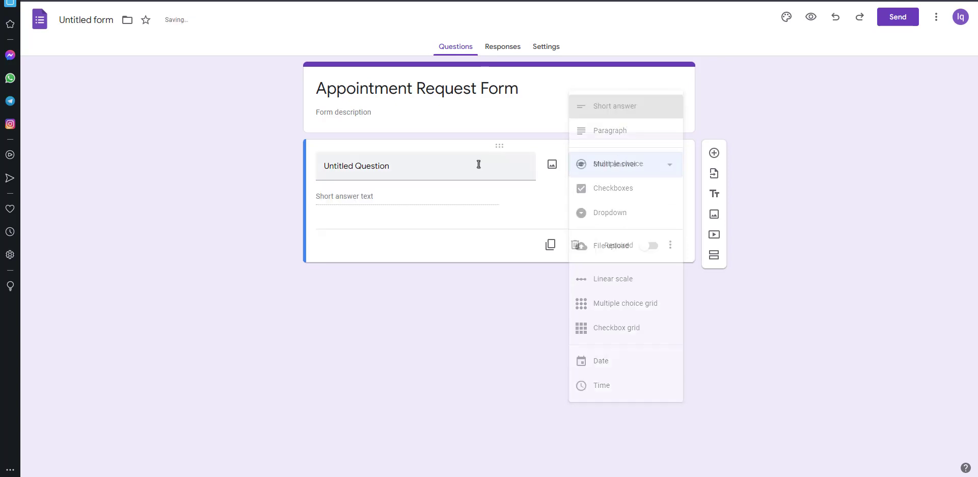
key(BackSpace)
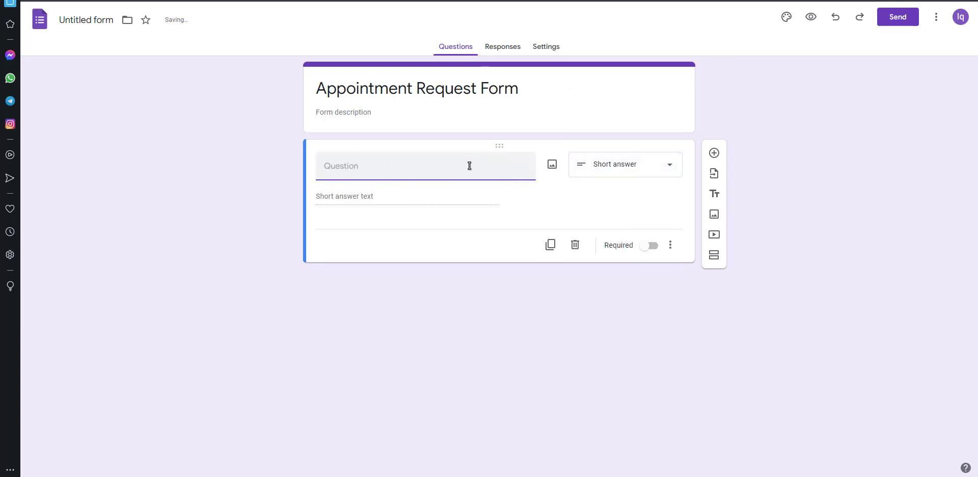
text(Your Name)
Step: Add a short-answer question titled 'Your Phone Number' below Your Name
click(714, 153)
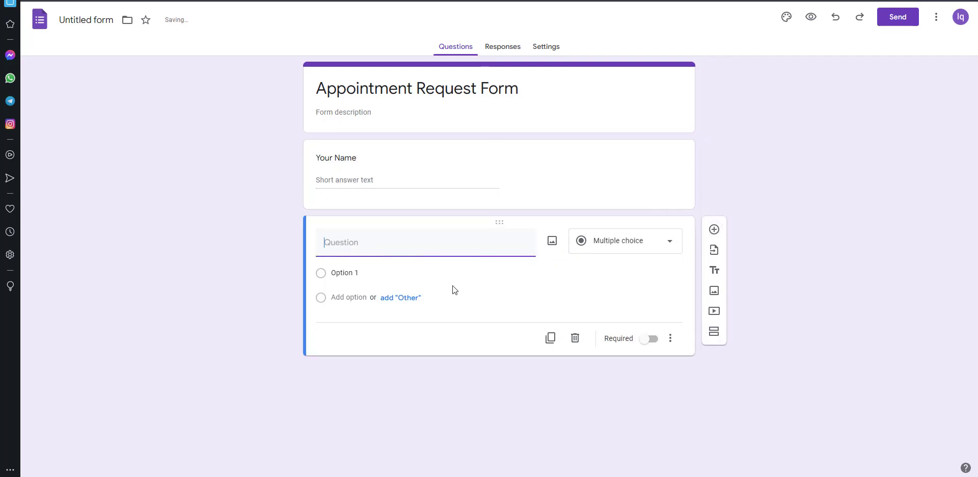
click(666, 247)
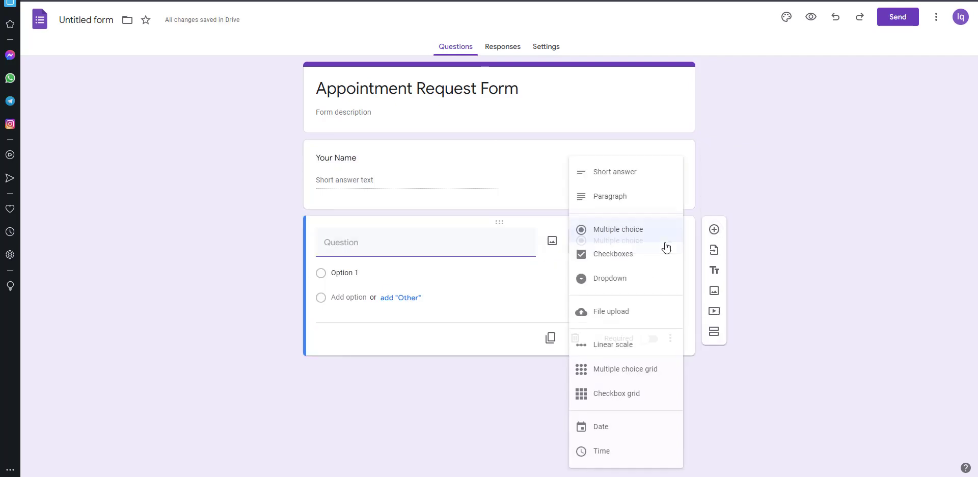
click(622, 173)
click(349, 243)
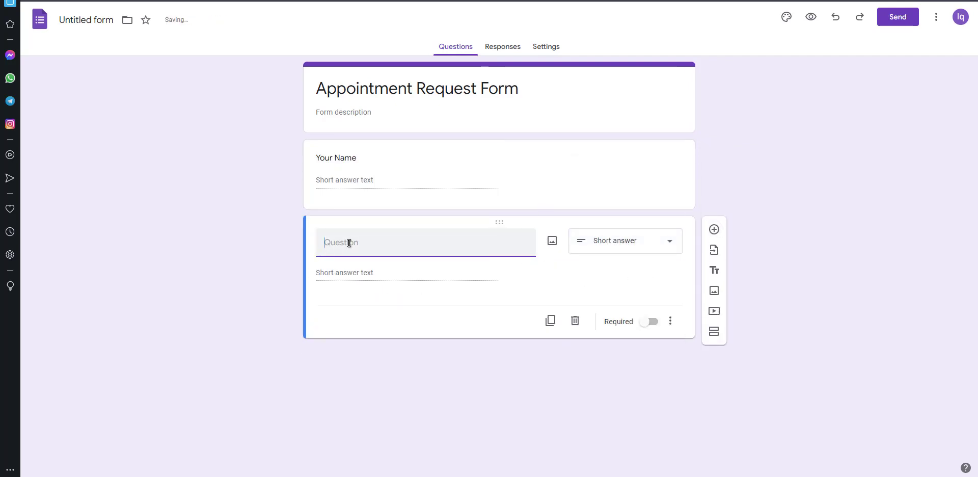
text(Your Phone Number)
Step: Add a 'Your Email Address' question and review the three contact questions
click(714, 229)
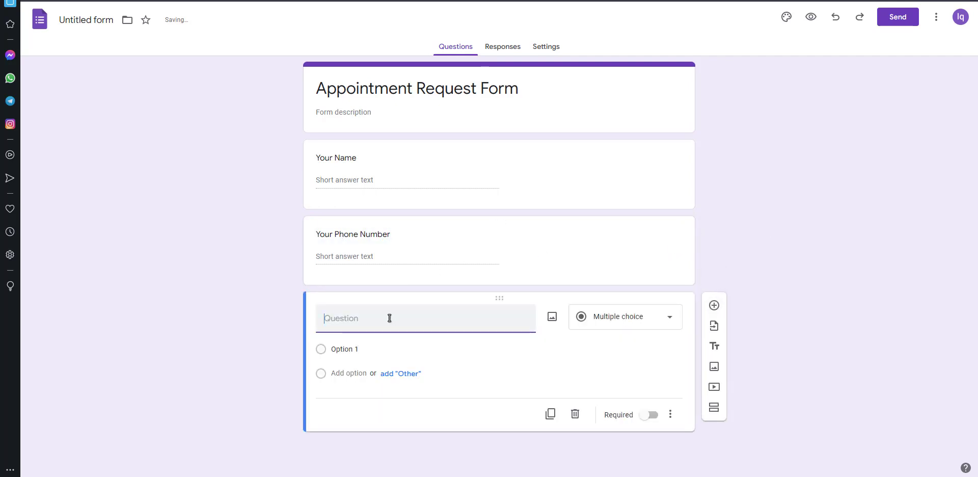
text(Your Email)
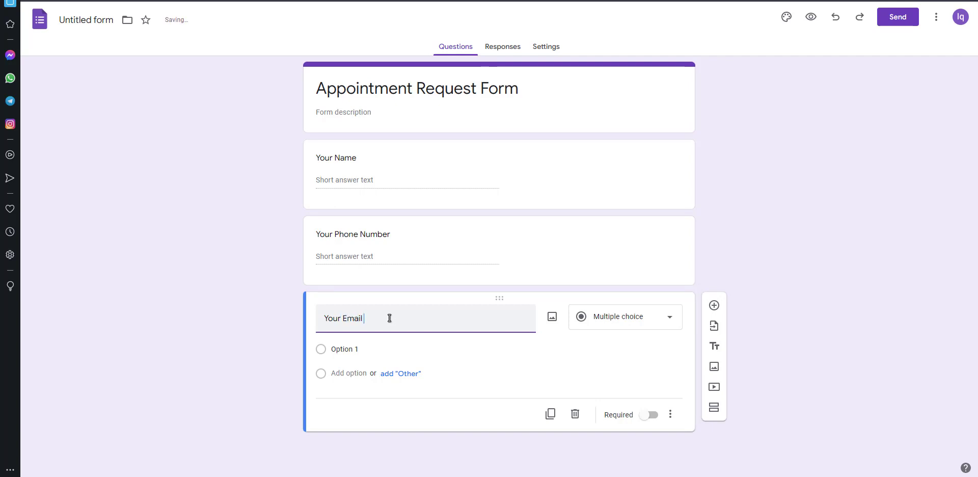
text( Addres)
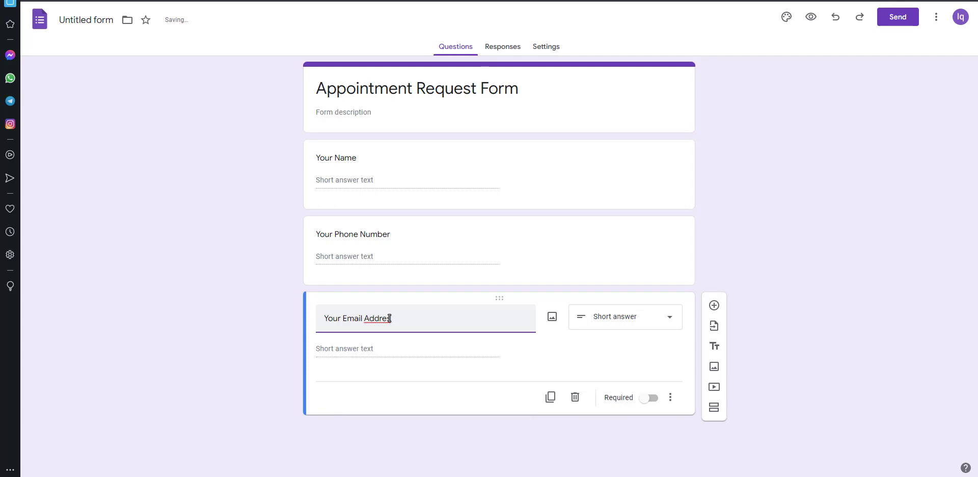
text(s)
click(583, 265)
click(410, 187)
click(377, 363)
click(586, 265)
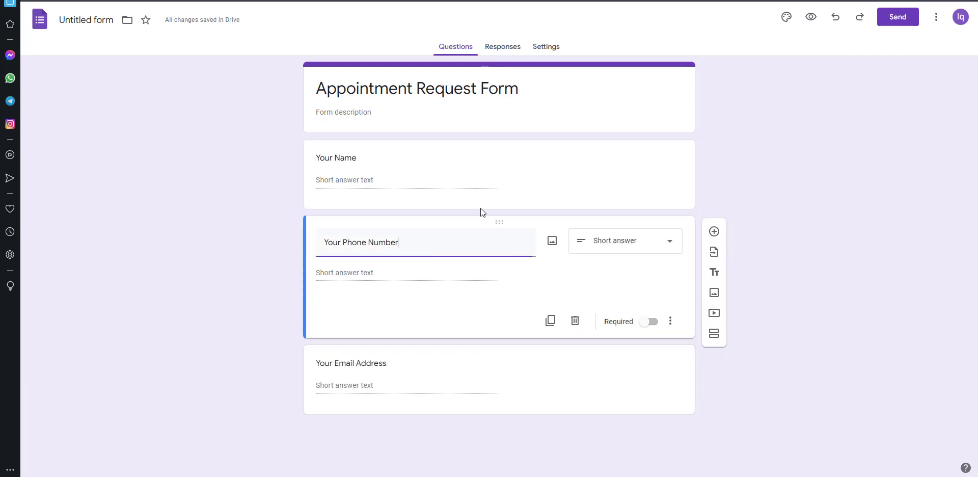
click(409, 188)
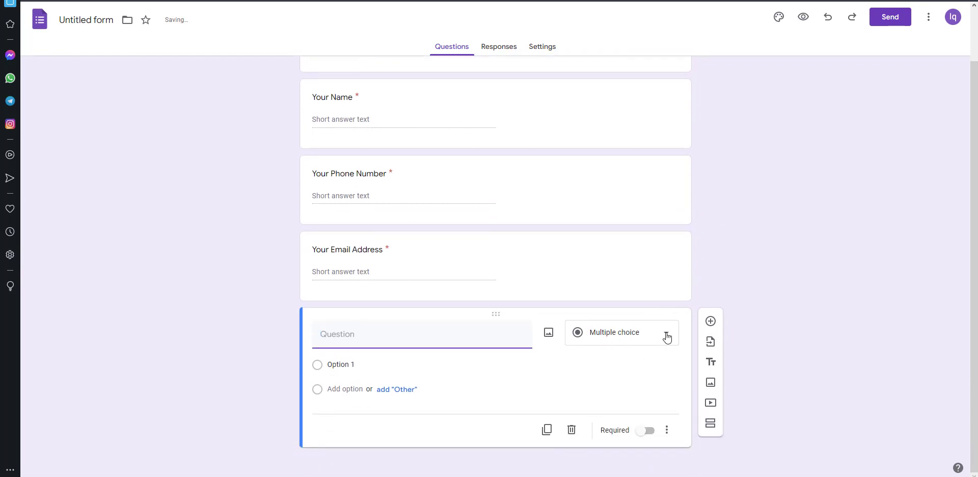
Step: Make the new question a required 'Select a Day' dropdown with Monday through Friday options
click(666, 336)
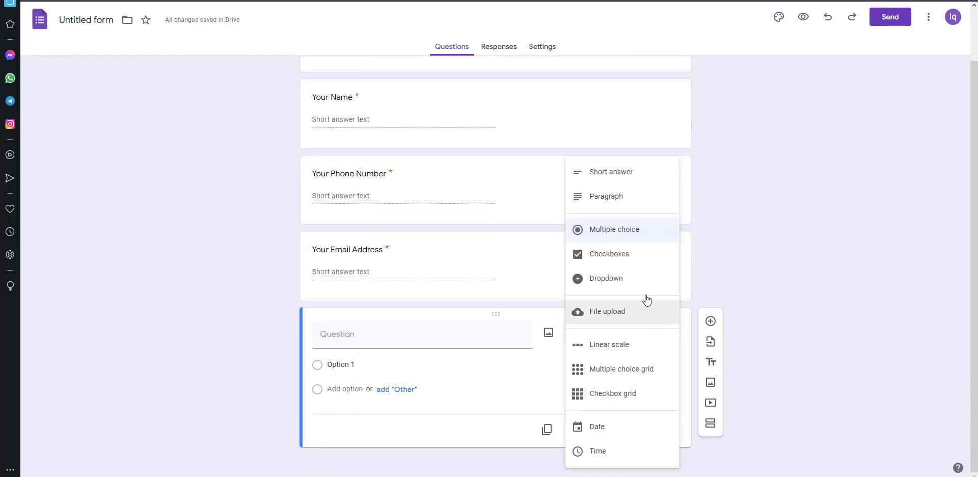
click(637, 278)
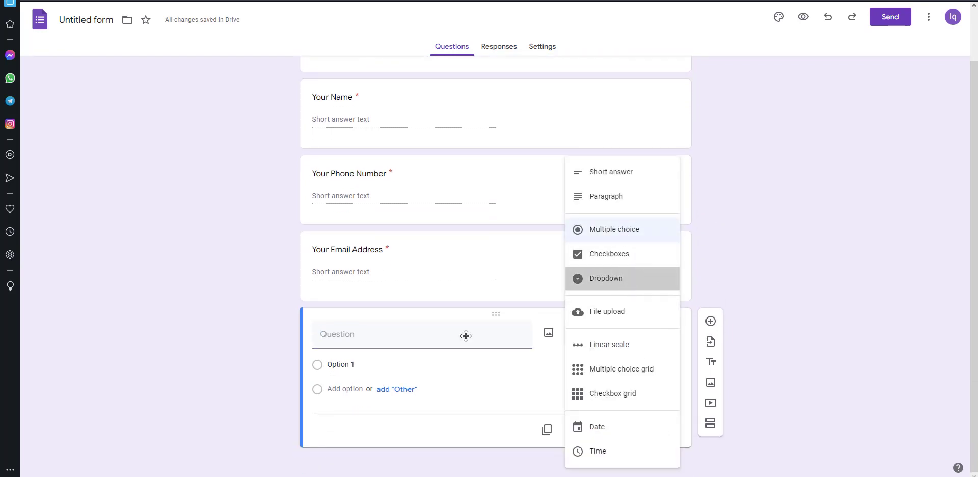
click(395, 336)
text(Select a )
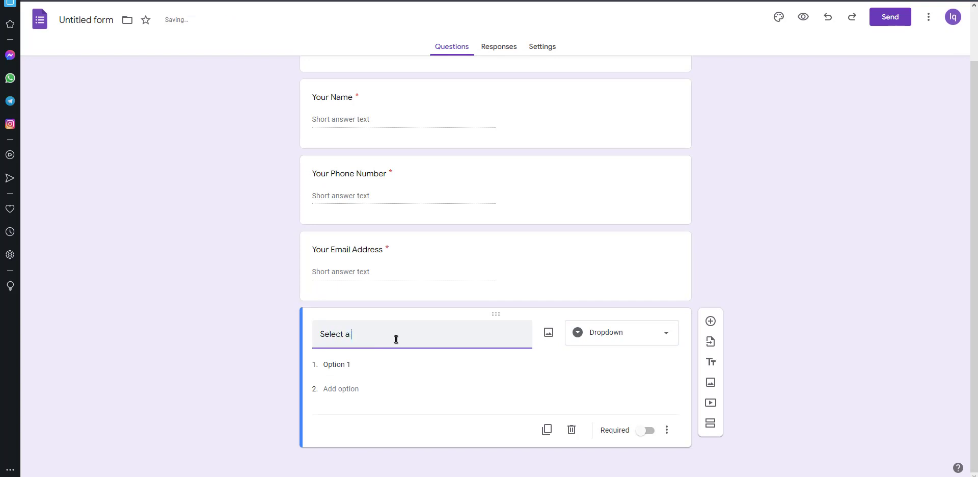
text(Day)
click(370, 361)
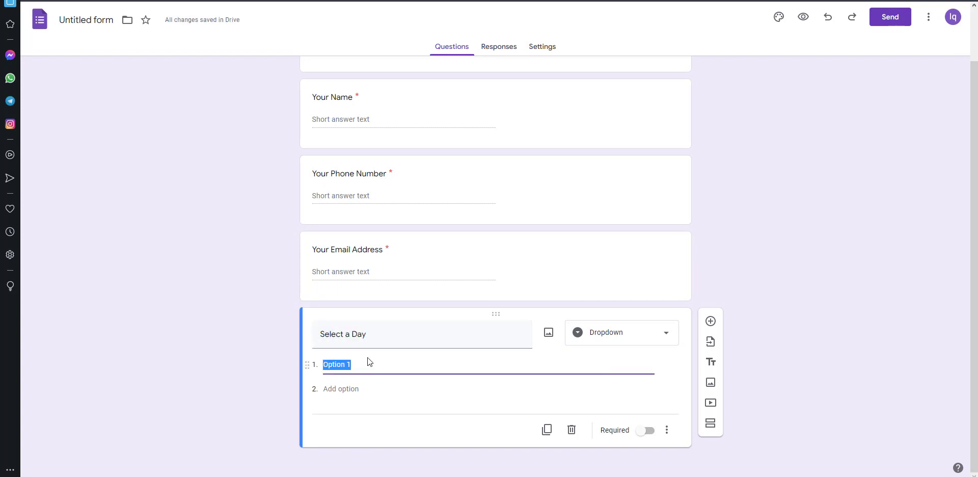
text(monday)
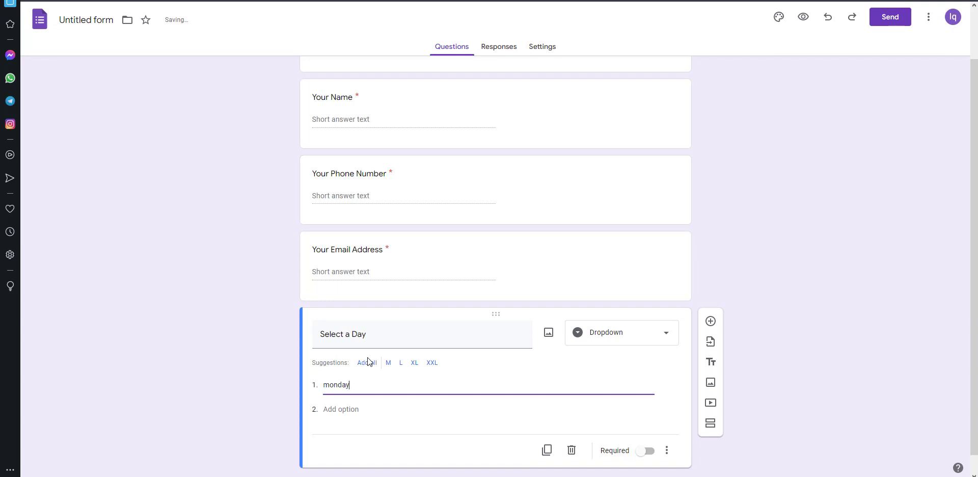
click(367, 361)
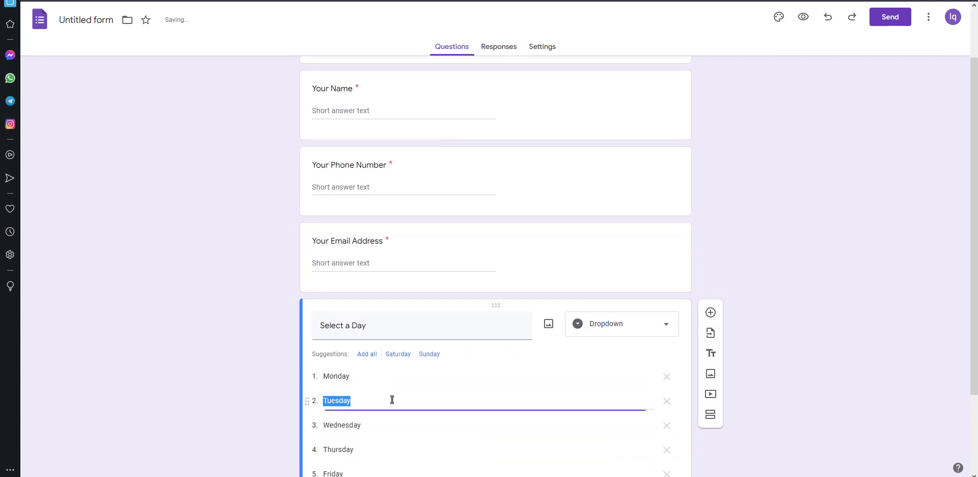
click(646, 431)
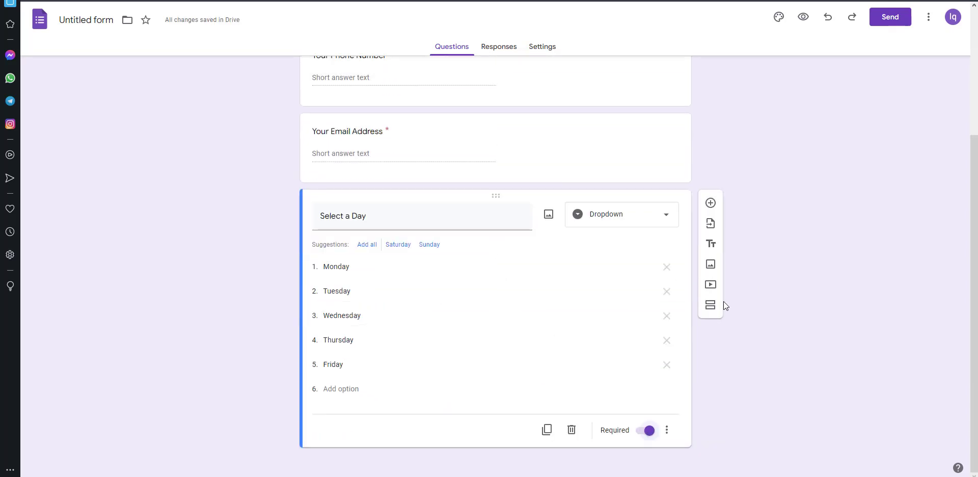
Step: Insert a section after Select a Day and replace its default title with 'Pick a Time'
click(712, 305)
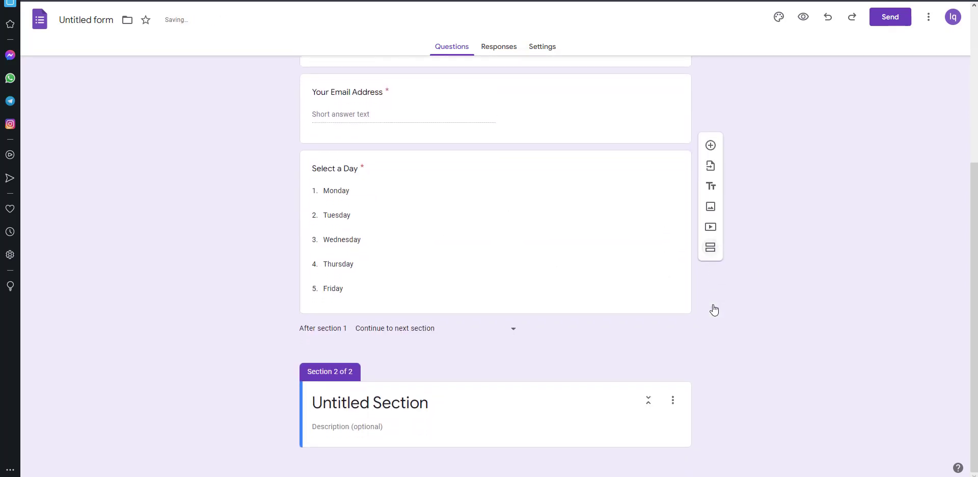
click(438, 404)
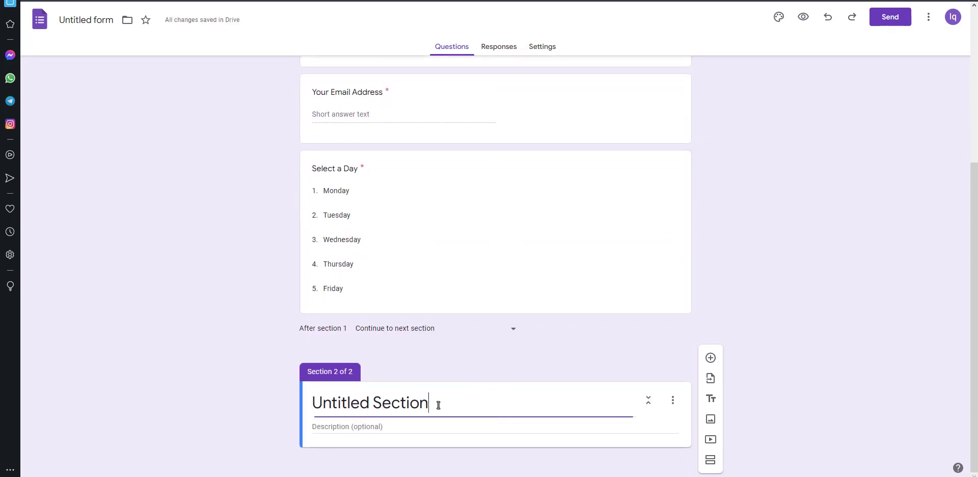
drag(438, 405, 249, 392)
key(BackSpace)
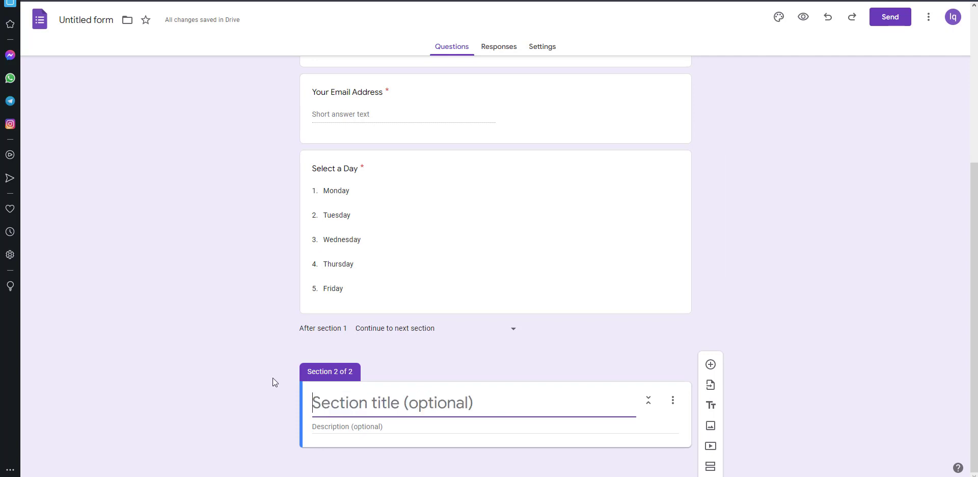
text(Pi)
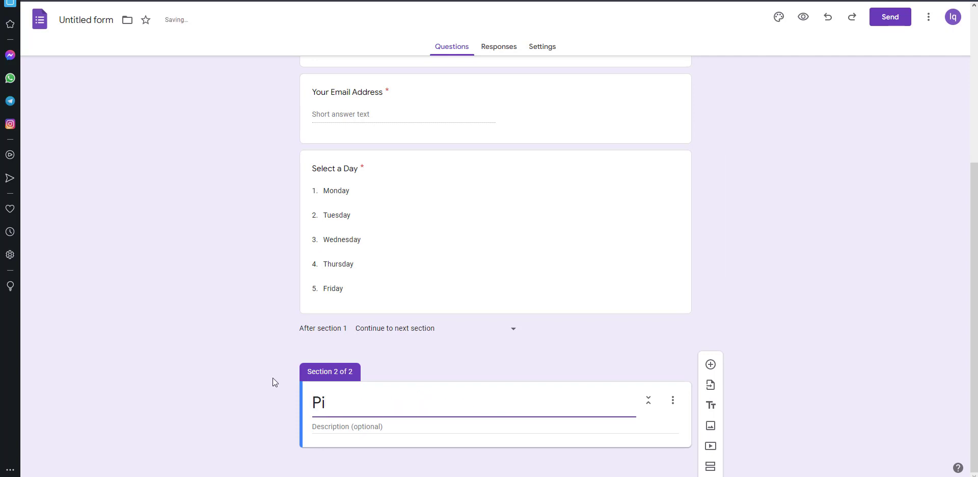
text(ck a Time)
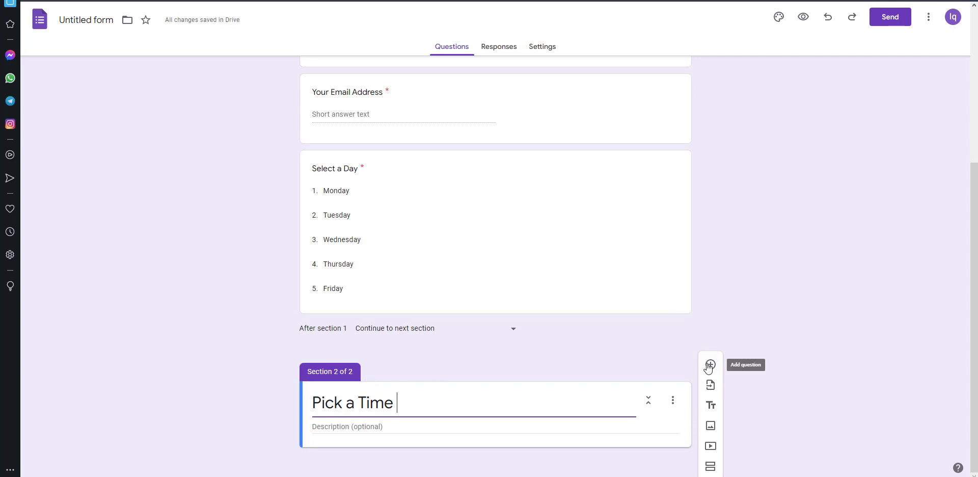
Step: Add a dropdown question to the section titled 'Pick a Time Monday'
click(710, 365)
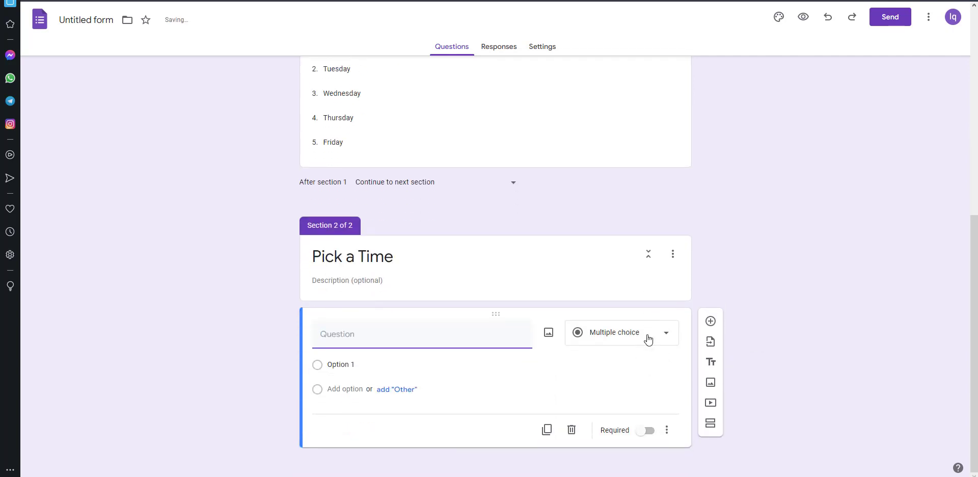
click(648, 340)
click(611, 280)
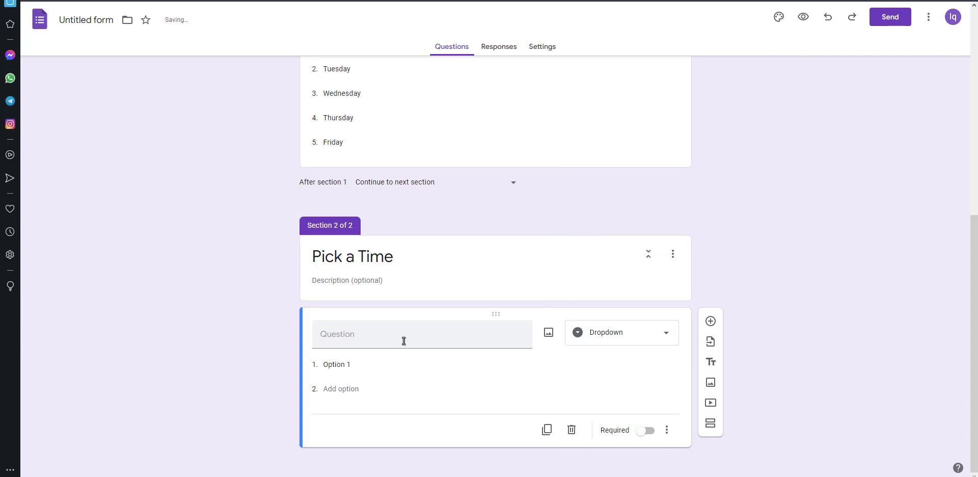
click(396, 267)
drag(404, 337, 312, 334)
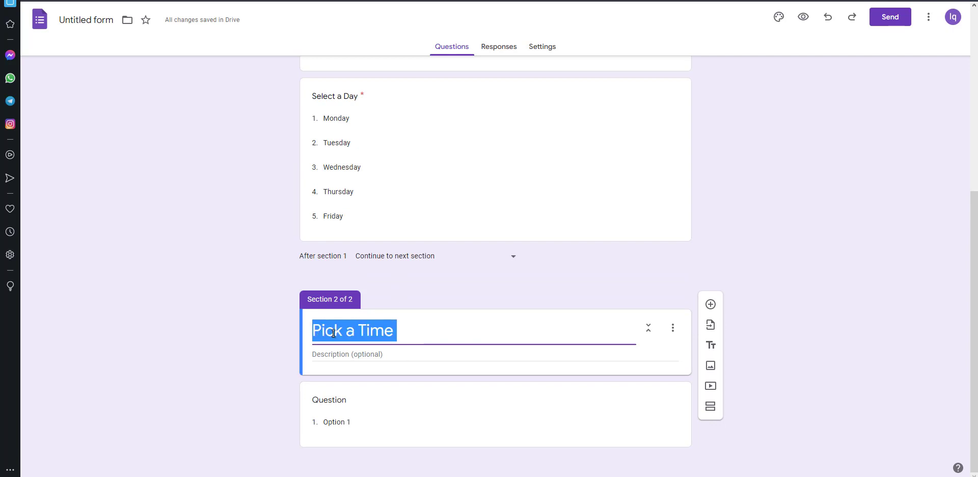
right_click(337, 334)
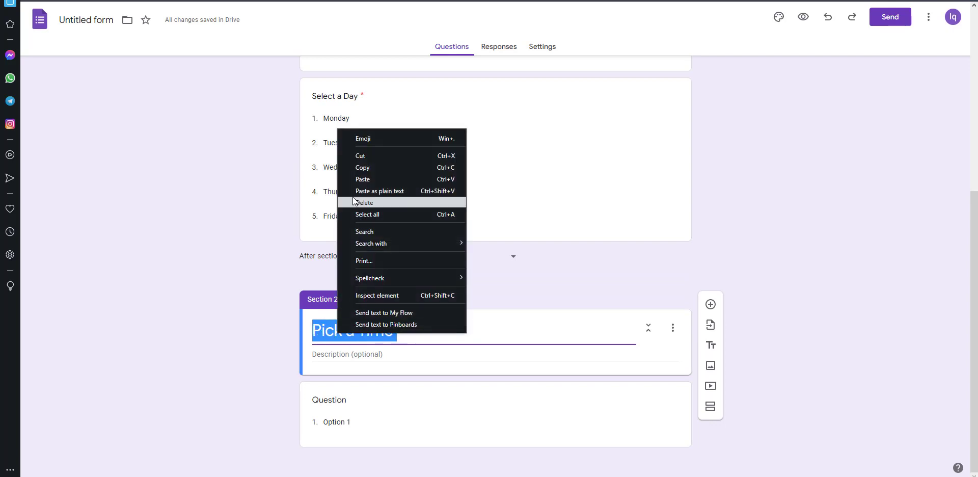
click(383, 168)
click(339, 402)
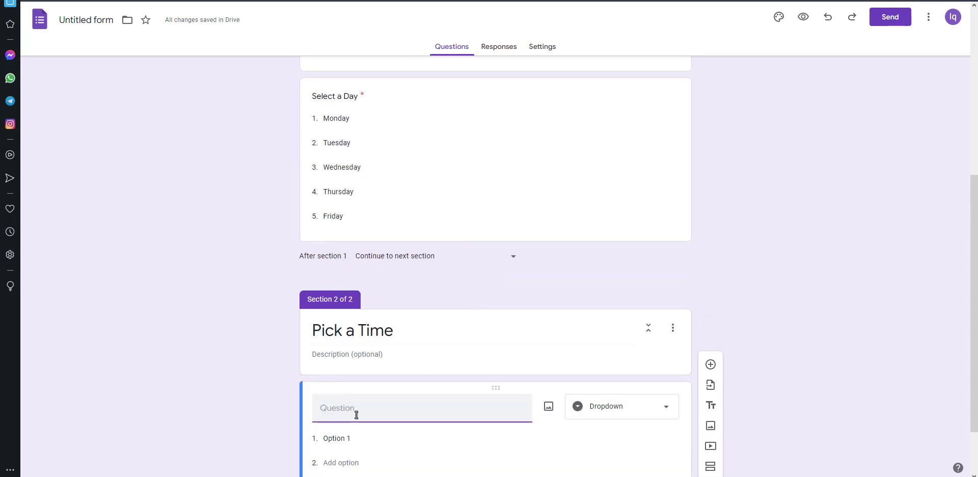
key(ctrl+v)
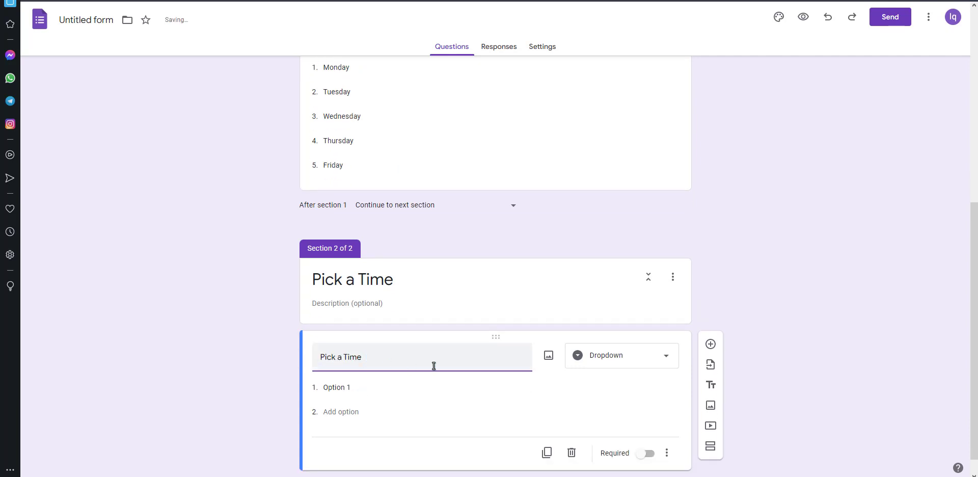
text(M)
text(on)
text(nda)
Step: Append Monday to the section title in brackets, making it 'Pick a Time (Monday'
click(411, 281)
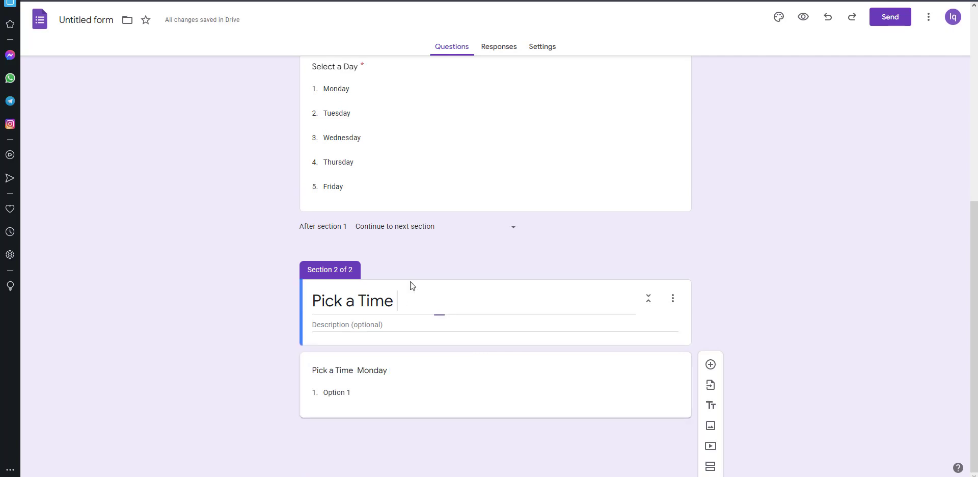
text(-M)
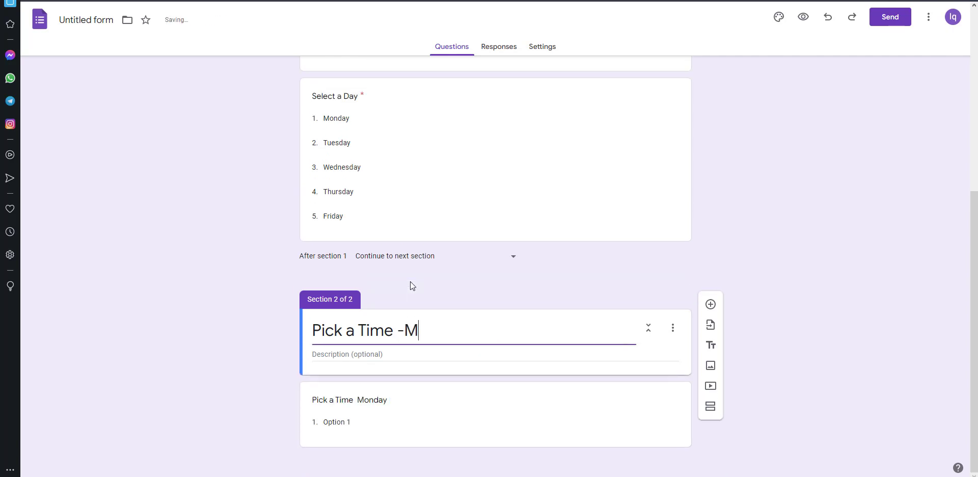
text(onday)
click(404, 331)
key(BackSpace)
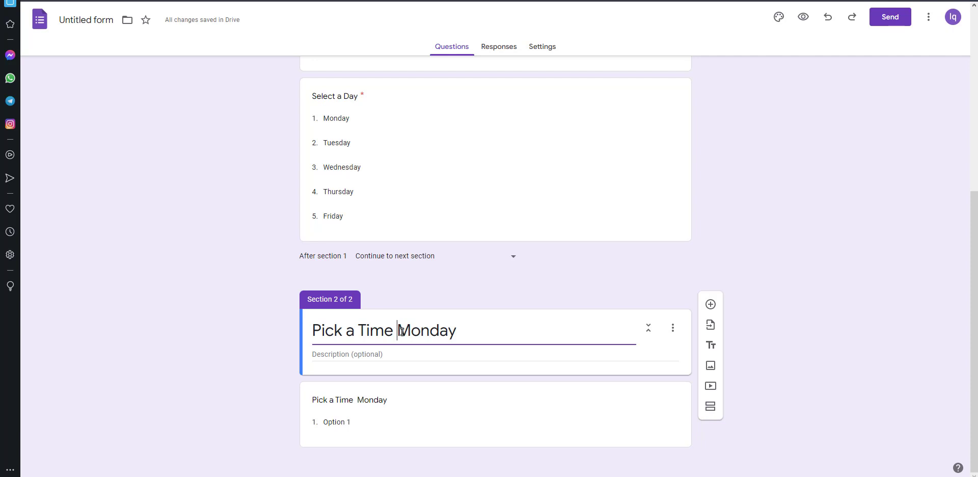
text(()
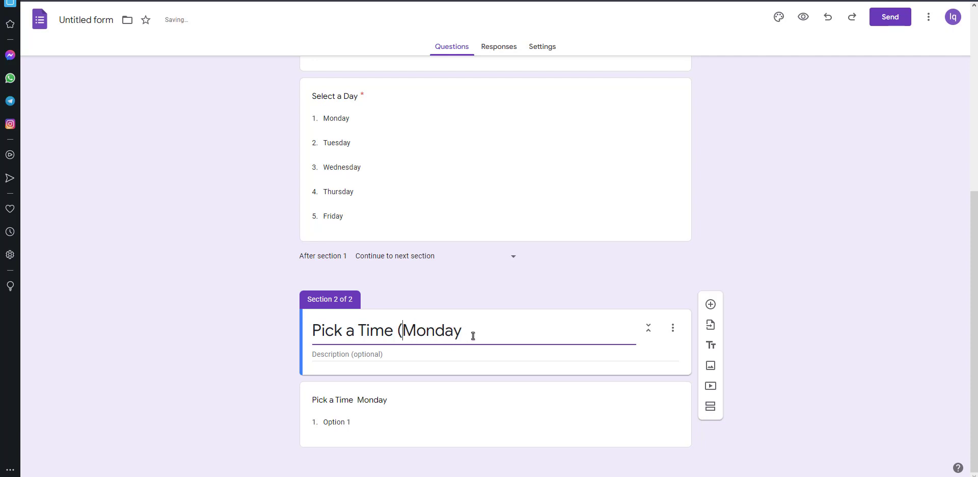
click(473, 336)
Step: Close the title bracket and give the Monday question options 3.00 pm, 4.00 pm and 5.00 pm
text())
click(370, 430)
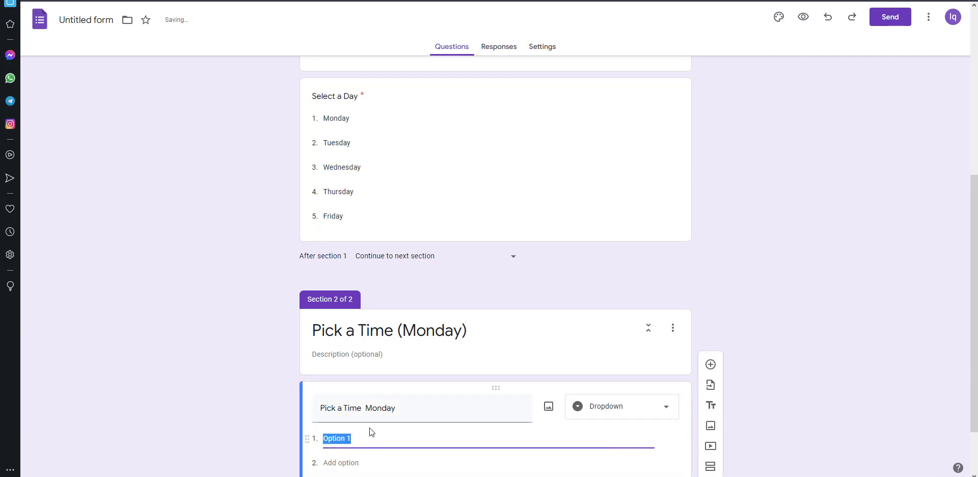
key(BackSpace)
text(3)
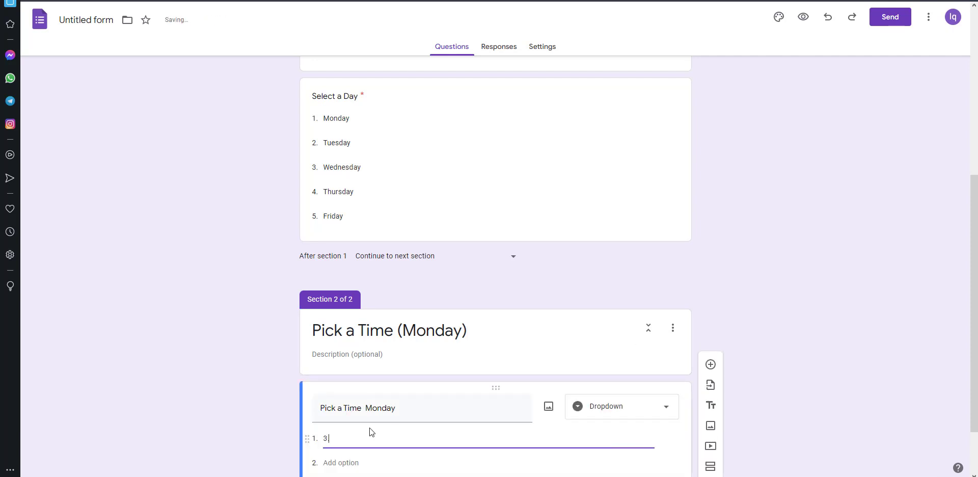
text(.00 pm)
scroll(368, 427, down, 1)
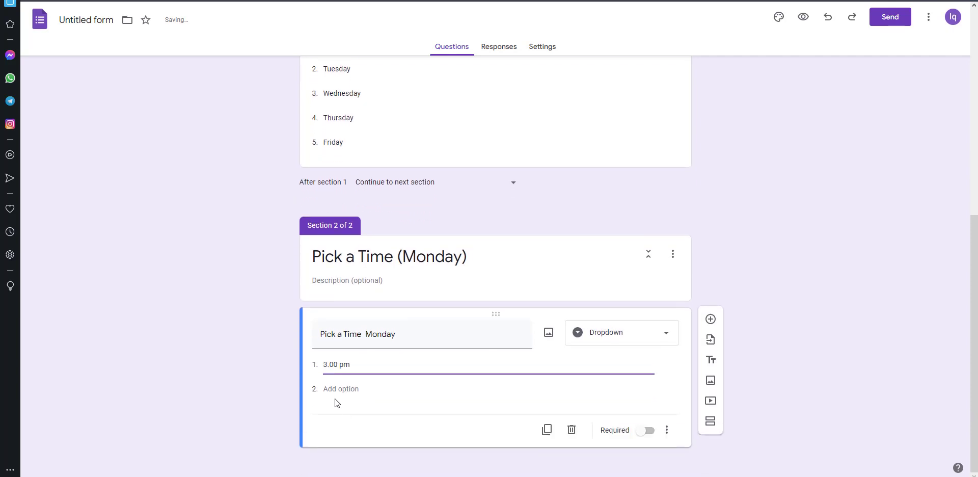
click(332, 390)
text(2)
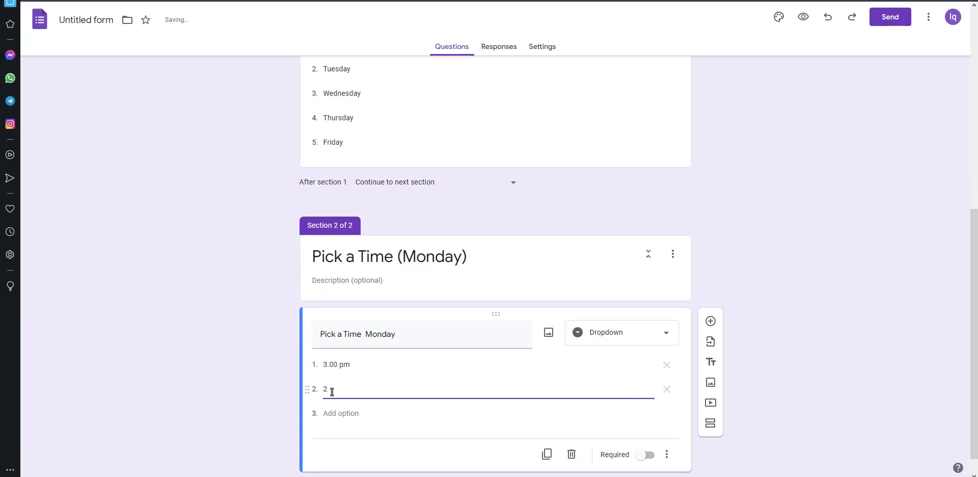
text(4.00 pm)
click(338, 413)
text(5)
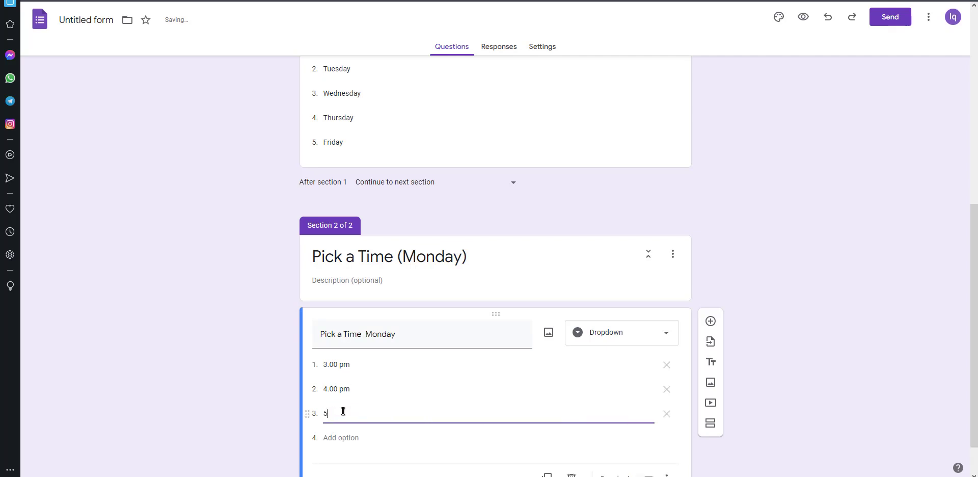
text(.00 pm)
click(745, 264)
Step: Check the Pick a Time (Monday) section's options and return to the time question
scroll(745, 265, down, 1)
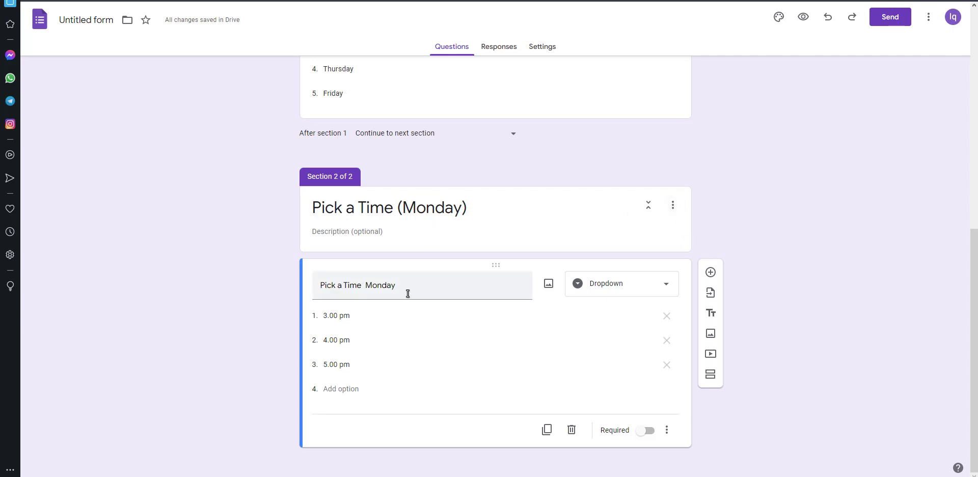
click(675, 209)
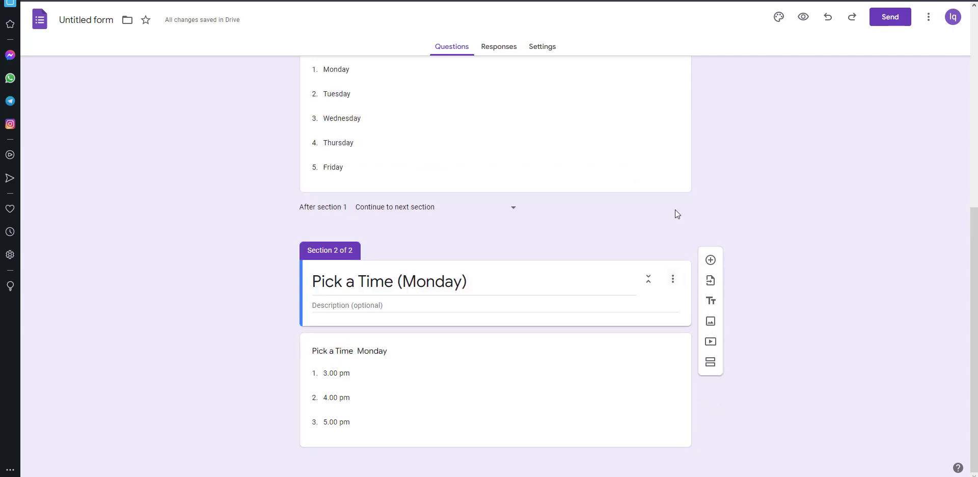
click(675, 283)
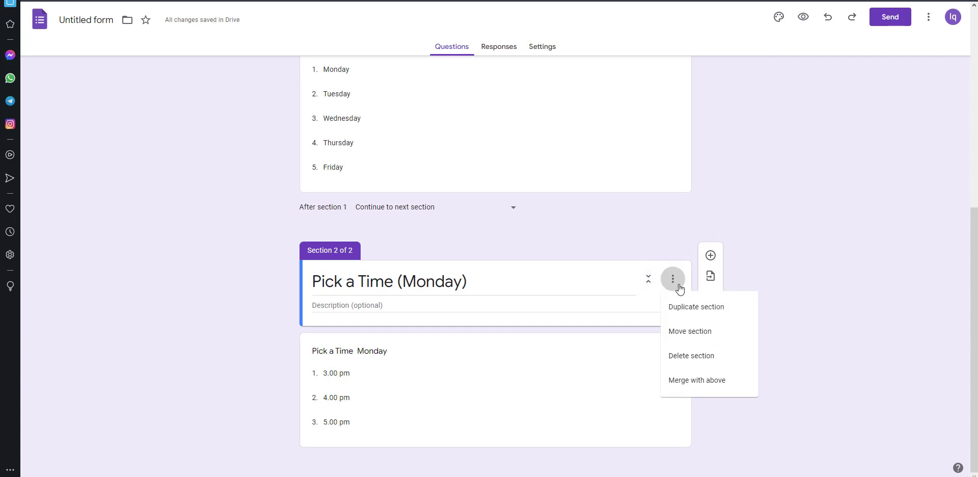
click(395, 349)
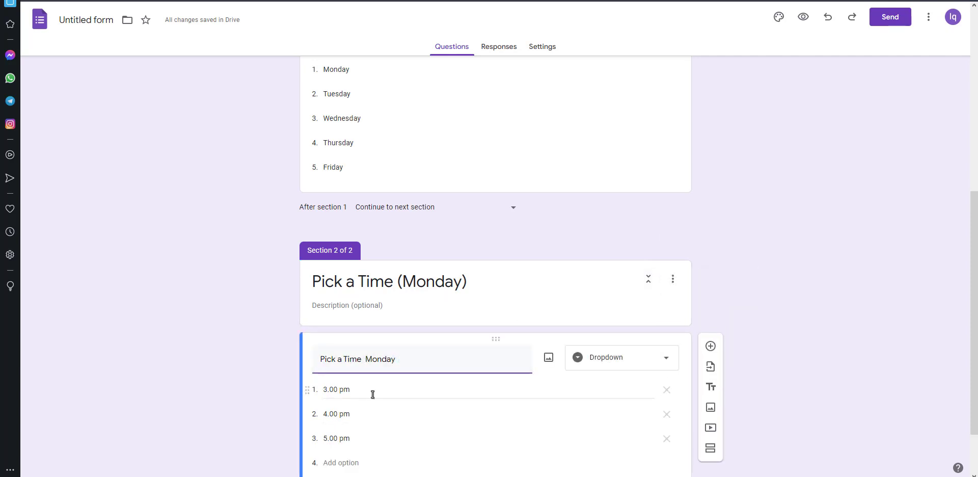
Step: Enable 'Go to section based on answer' on the Monday time question
click(372, 362)
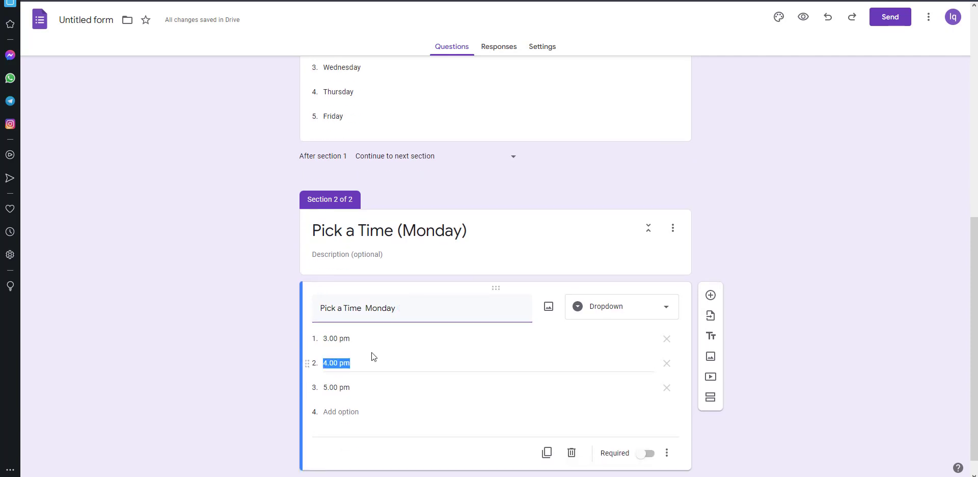
click(375, 334)
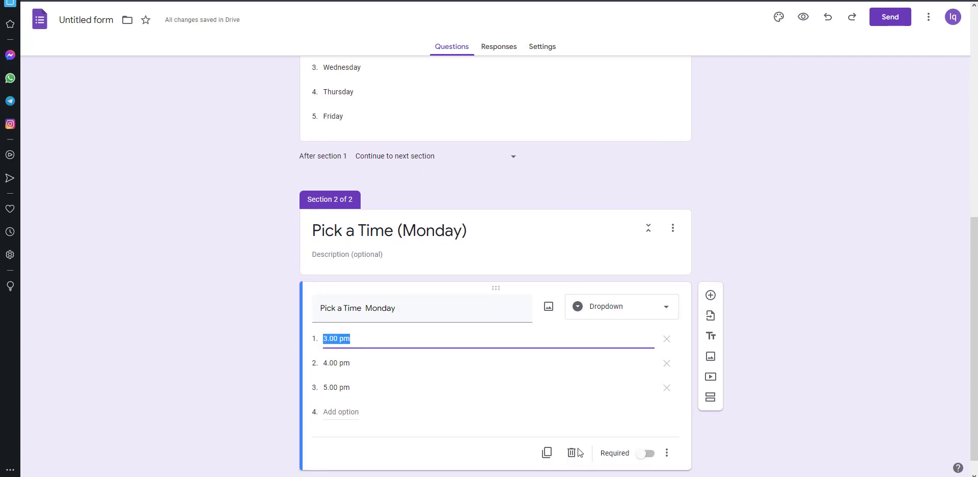
click(761, 457)
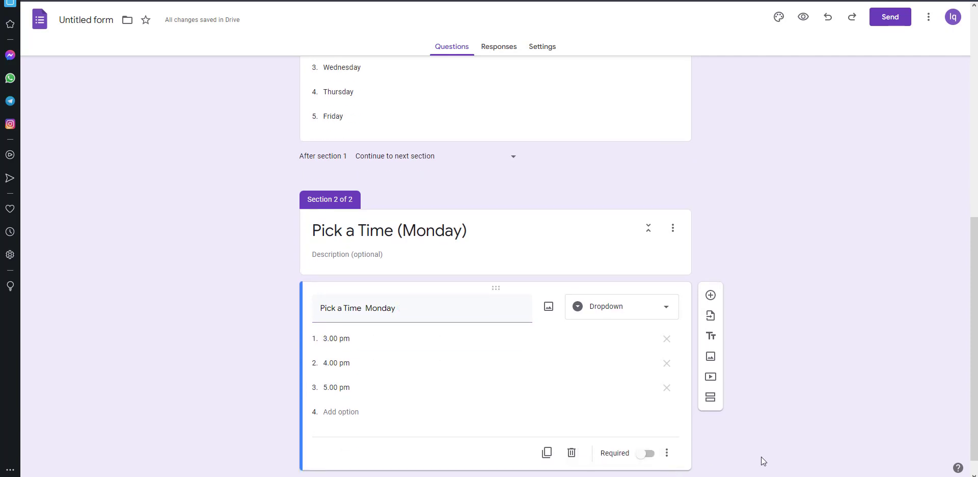
click(667, 453)
click(709, 433)
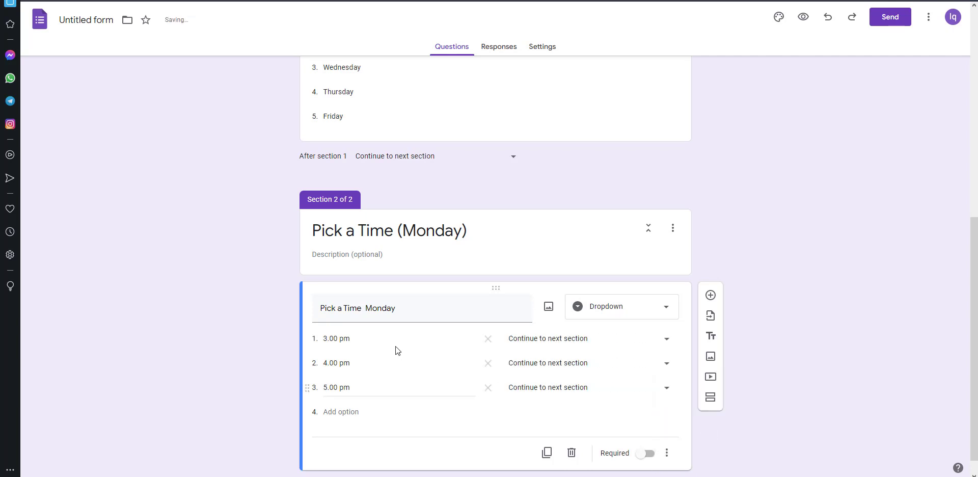
Step: Route the 3.00 pm, 4.00 pm and 5.00 pm answers each to Submit form
click(665, 340)
click(573, 412)
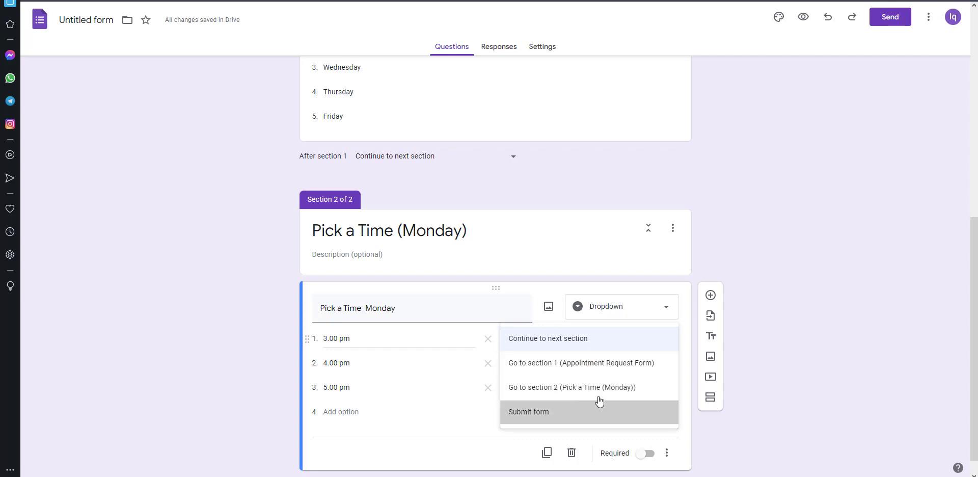
click(666, 367)
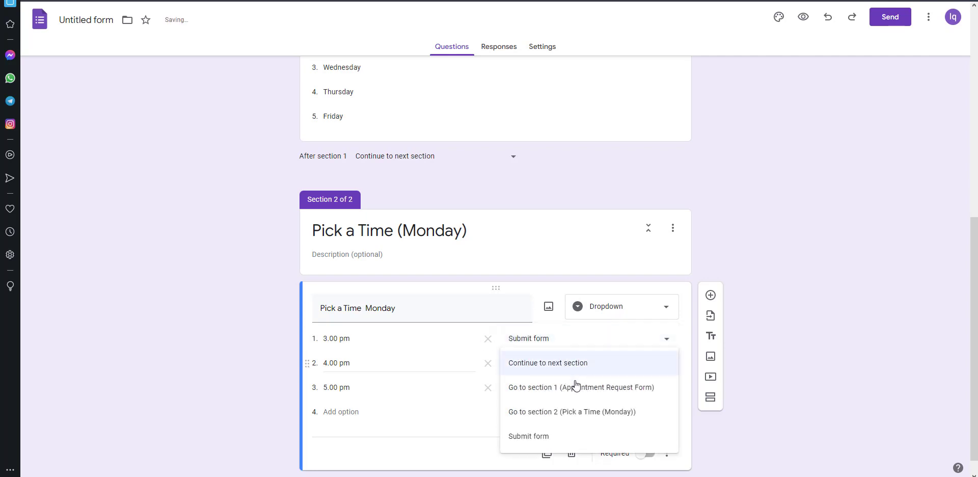
click(548, 437)
click(667, 392)
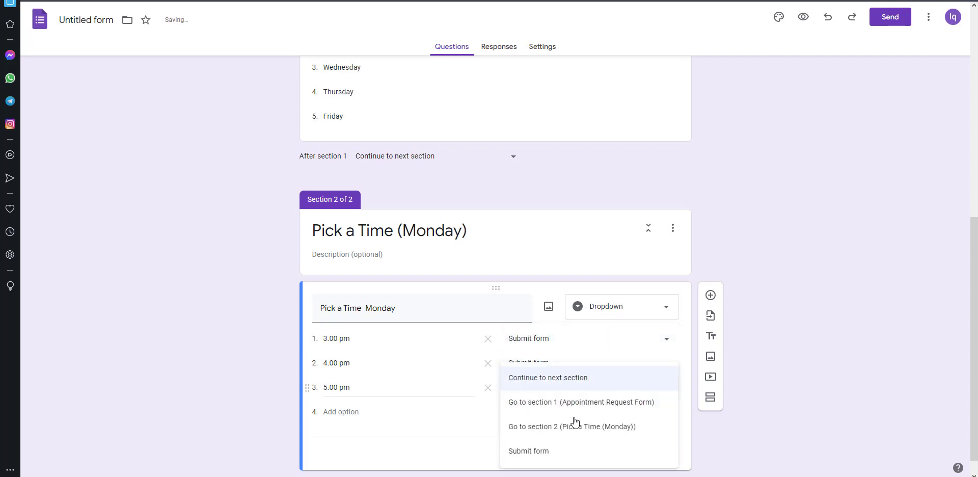
click(554, 454)
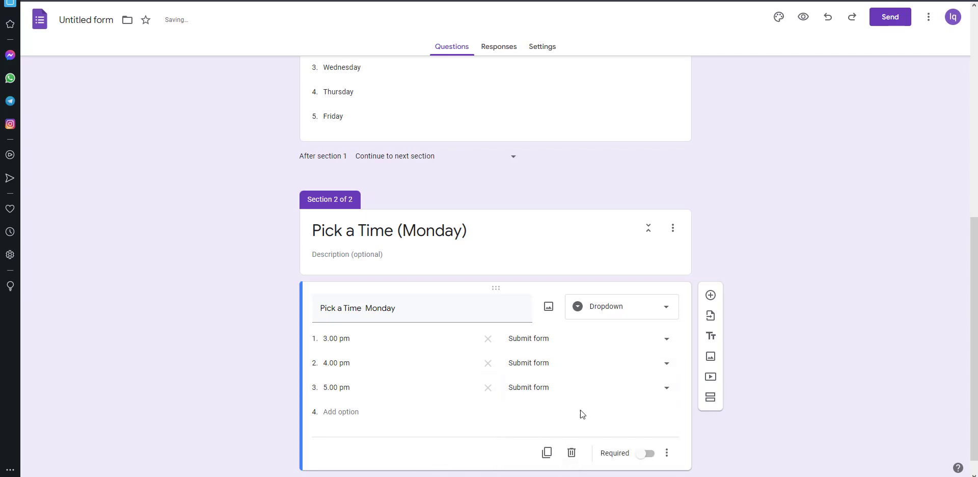
Step: Duplicate the Pick a Time (Monday) section twice, creating sections 3 and 4
scroll(474, 331, up, 2)
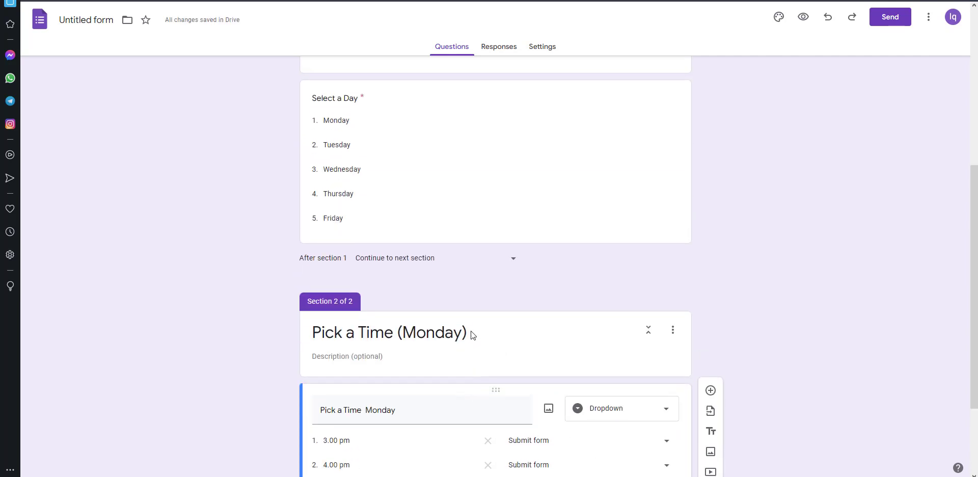
scroll(471, 331, down, 2)
scroll(471, 330, down, 1)
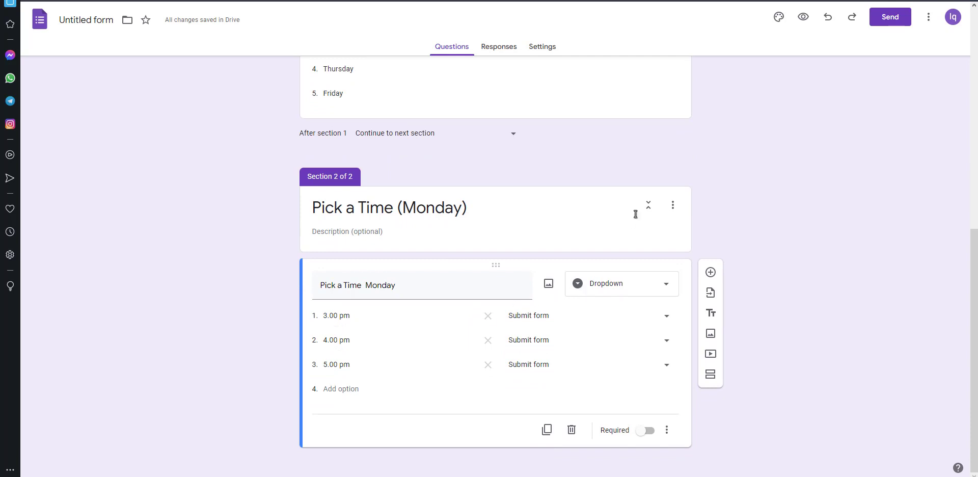
click(677, 213)
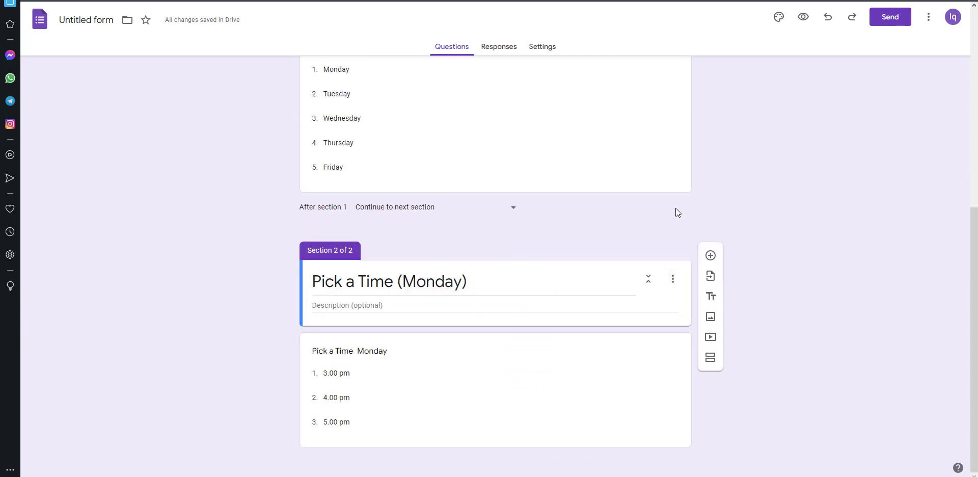
click(672, 279)
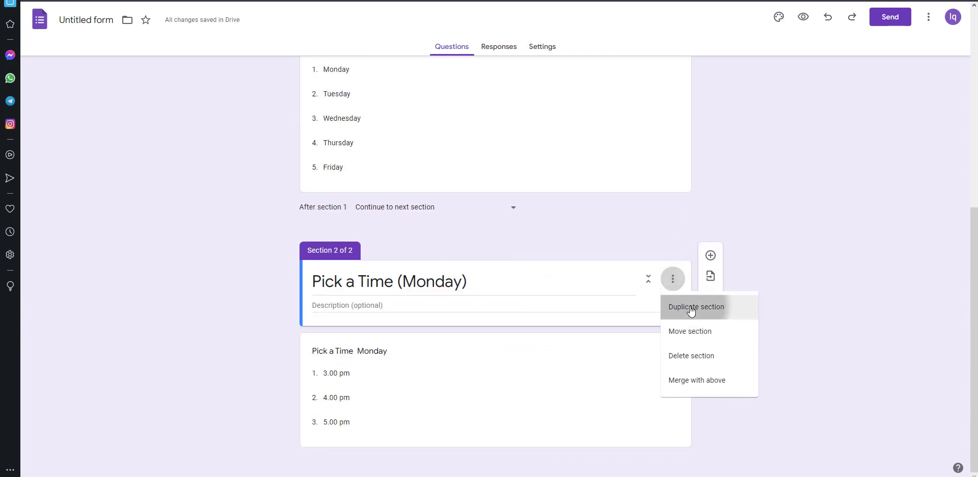
click(692, 308)
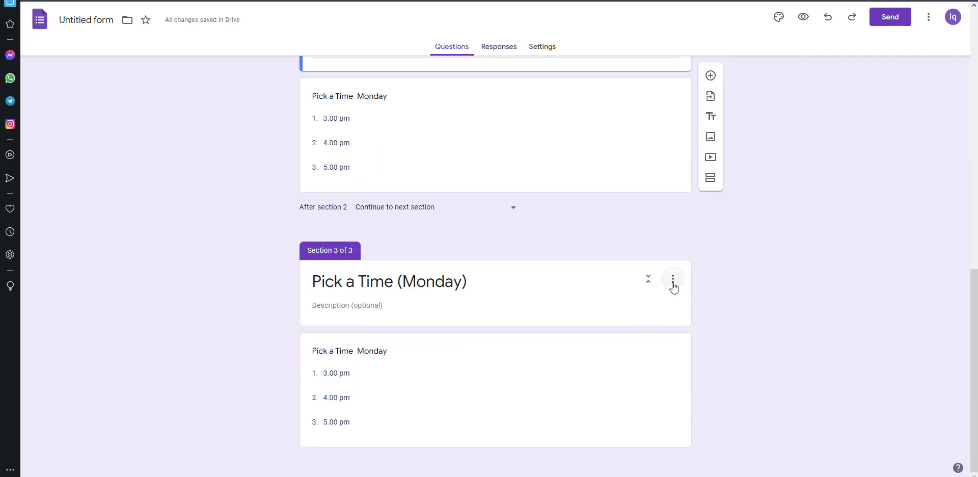
click(673, 279)
click(689, 307)
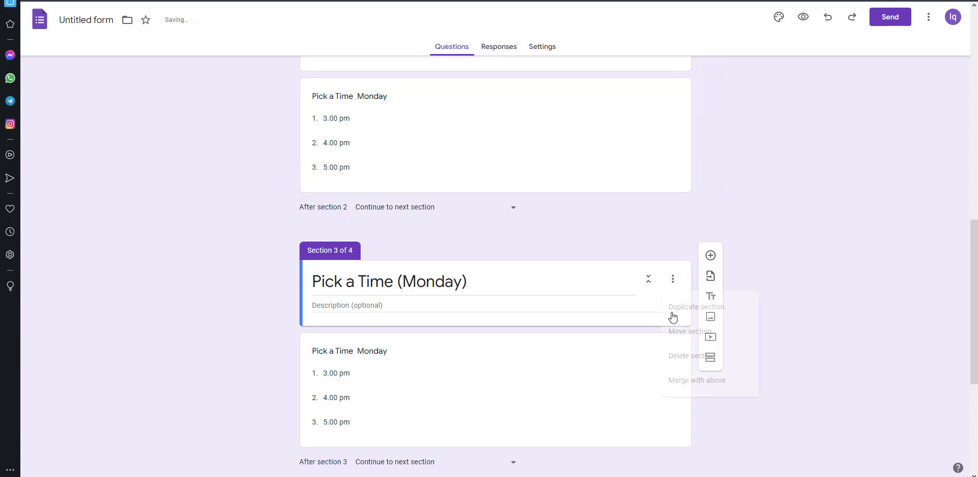
Step: Duplicate twice more to create sections 5 and 6, then bring up the Notepad weekday list
scroll(671, 312, down, 3)
click(673, 279)
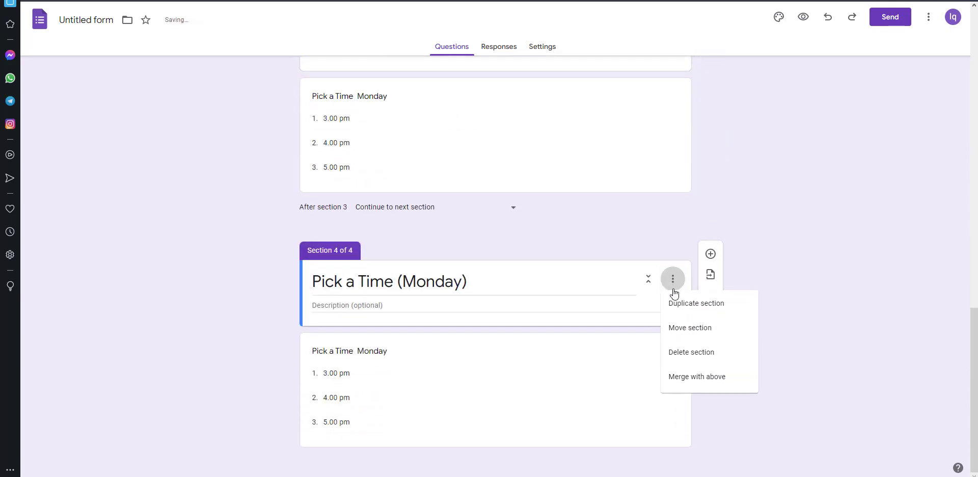
click(702, 309)
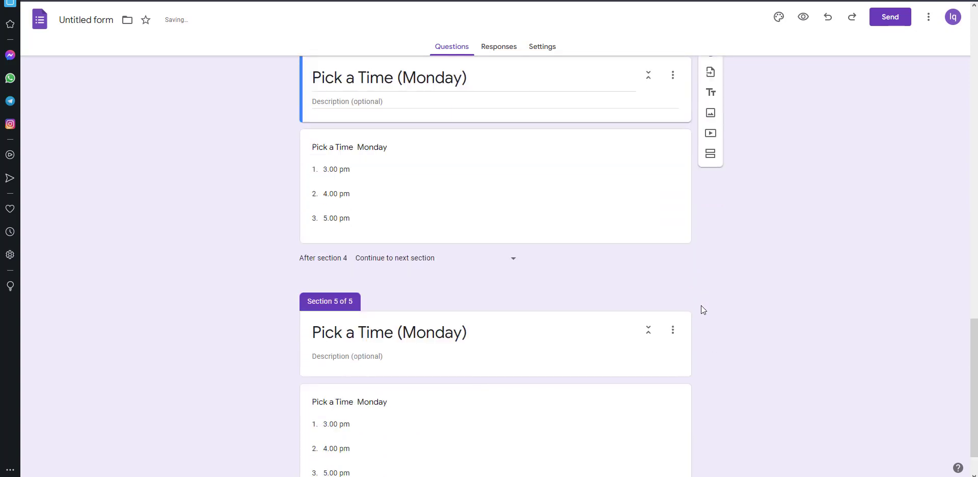
click(673, 279)
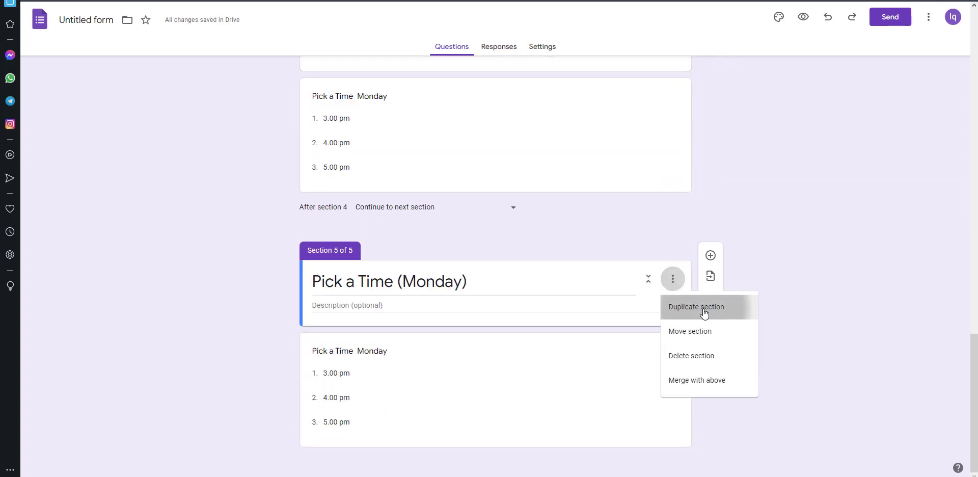
click(703, 307)
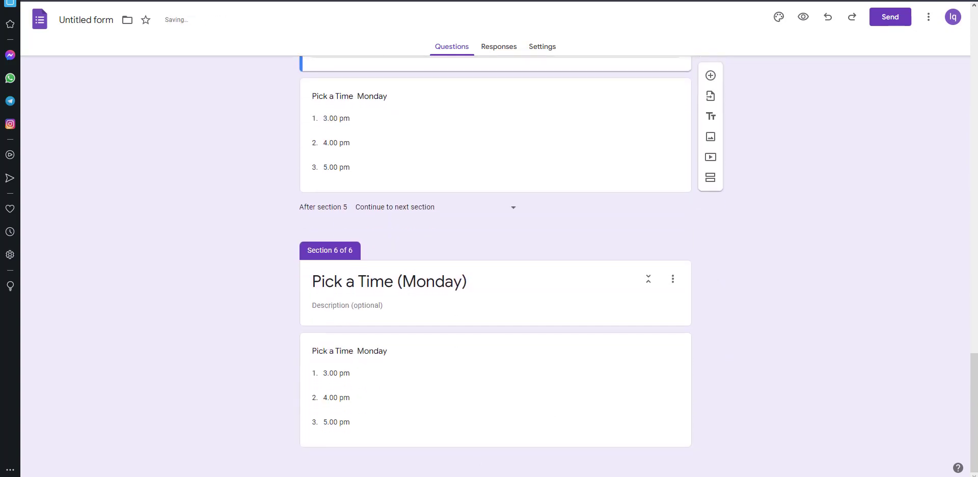
click(428, 417)
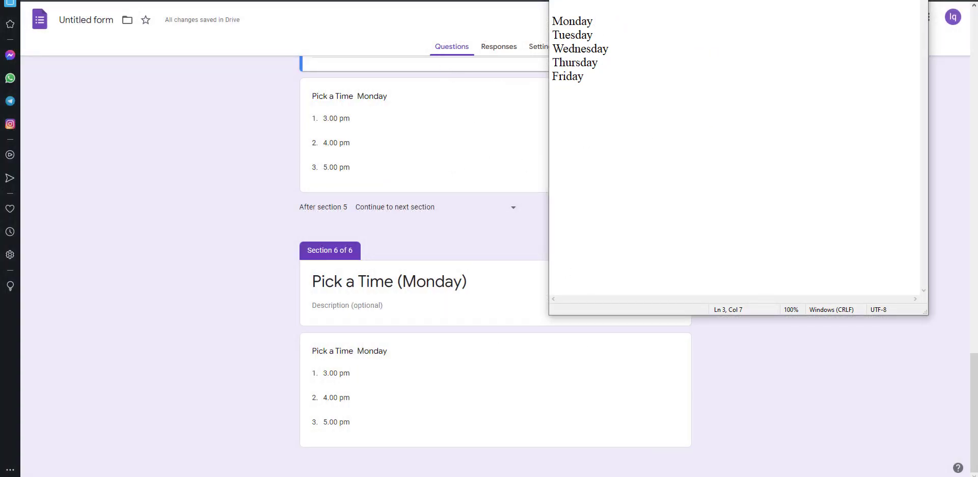
Step: Change Monday to Tuesday in Section 4's title and its time question title
drag(595, 36, 530, 36)
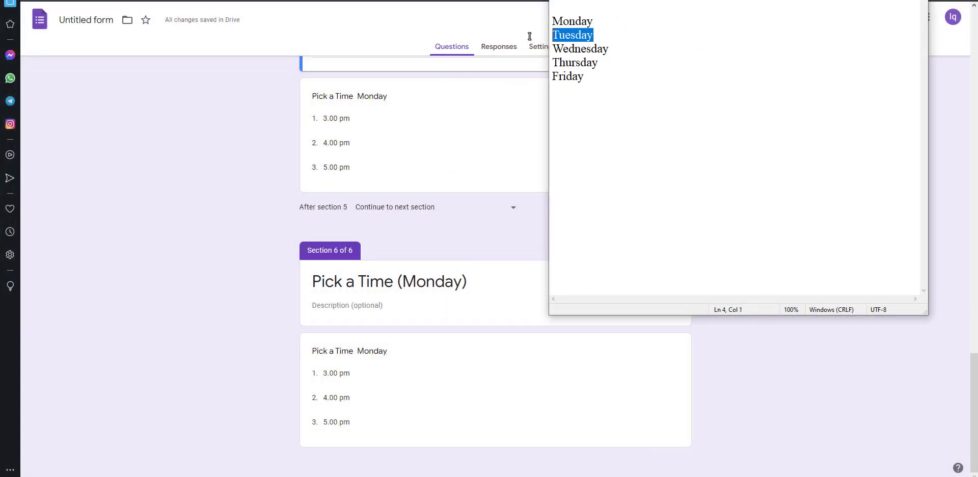
right_click(565, 38)
click(581, 72)
key(alt+Tab)
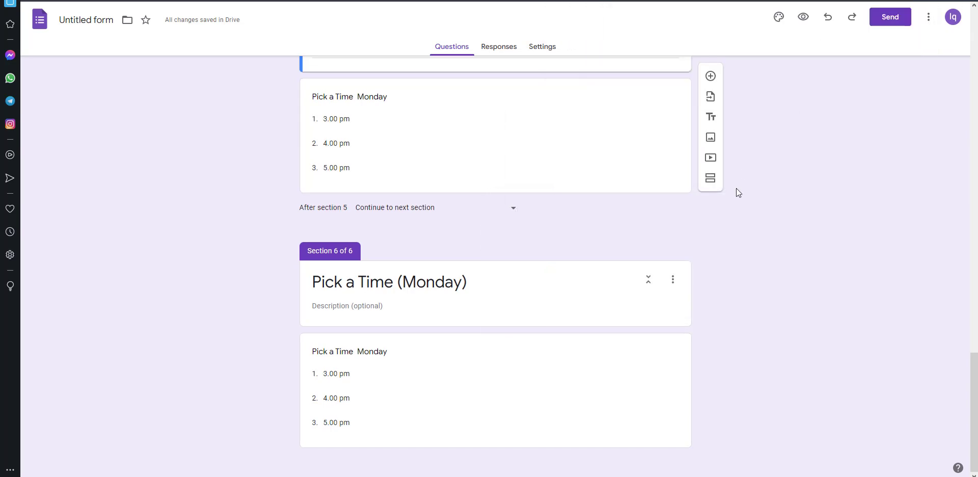
scroll(679, 179, up, 9)
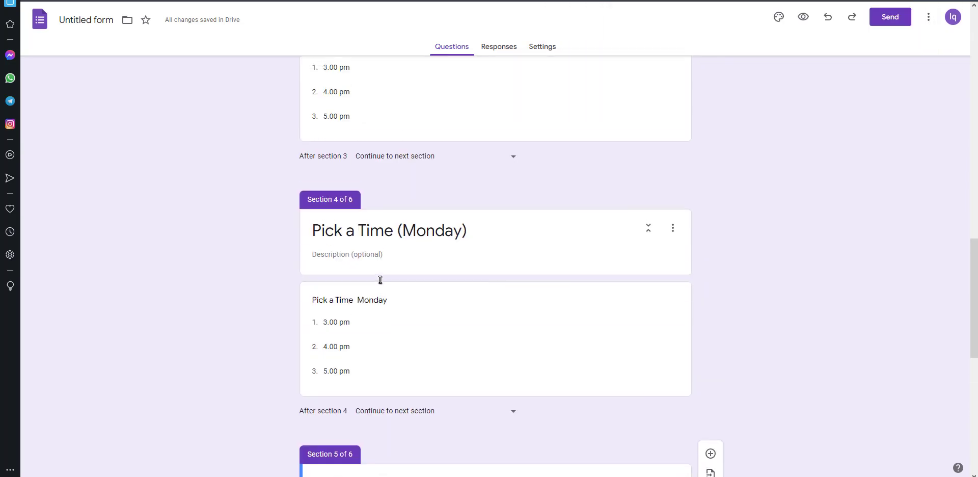
scroll(380, 279, up, 5)
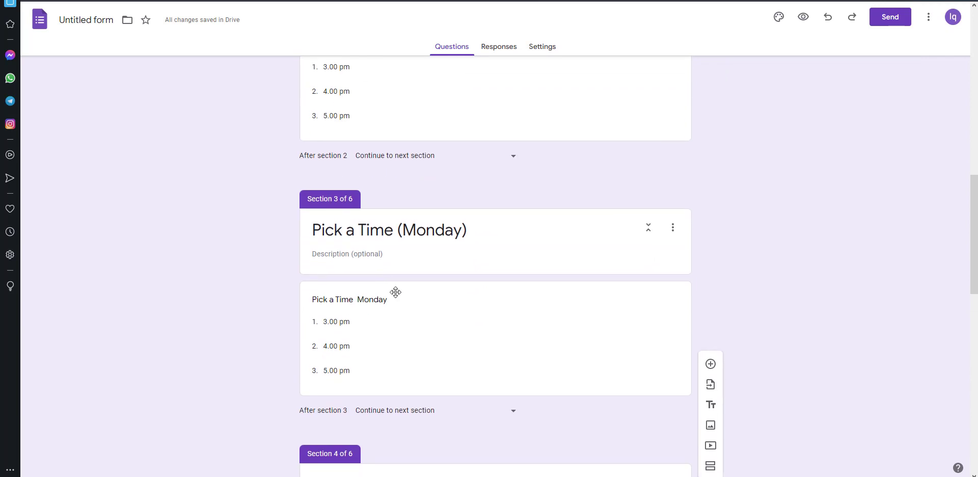
scroll(395, 292, down, 6)
drag(406, 185, 460, 182)
text(Tuesday)
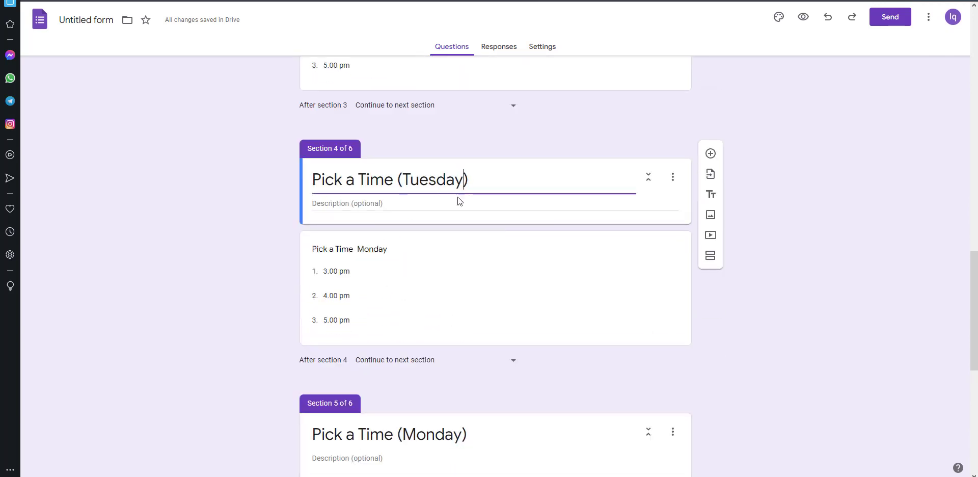
triple_click(363, 260)
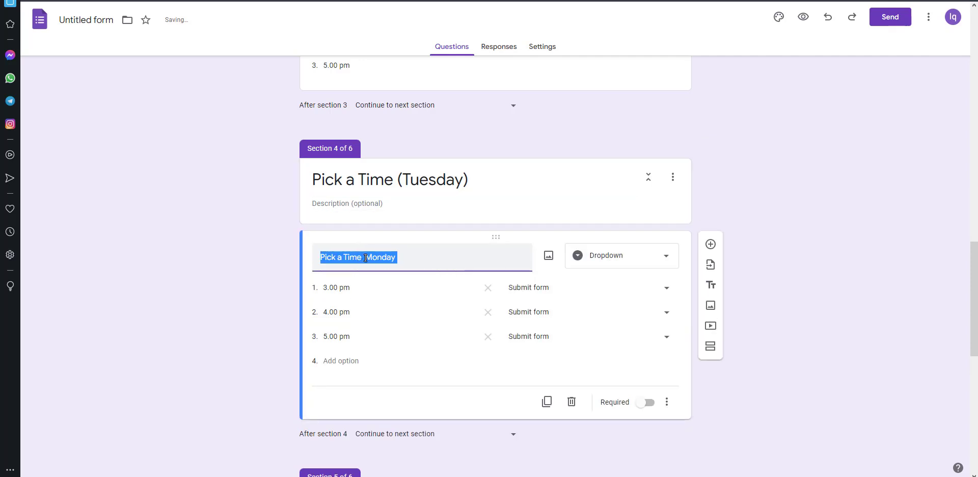
drag(365, 258, 404, 258)
text(Tuesday)
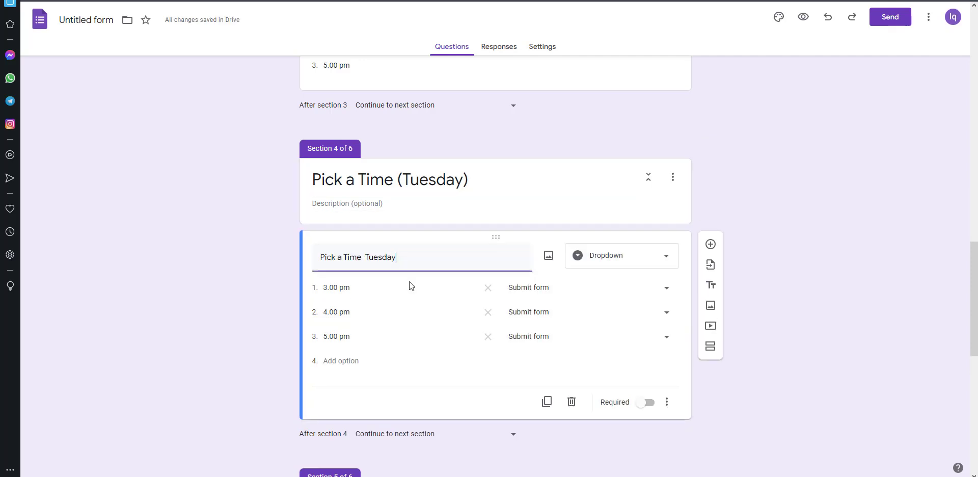
scroll(403, 291, down, 4)
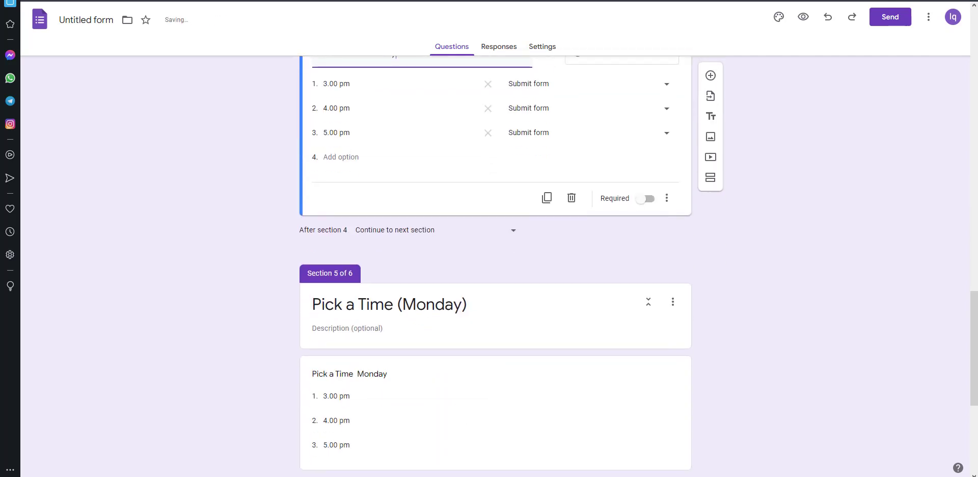
Step: Copy Wednesday from Notepad and use it to replace Monday in Section 5's title and question
key(alt+Tab)
click(664, 63)
drag(632, 49, 519, 53)
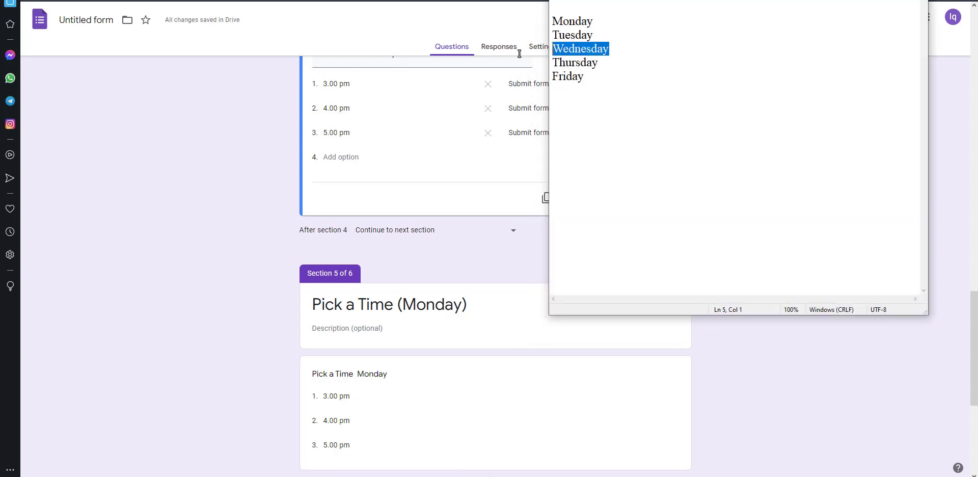
right_click(560, 50)
click(603, 87)
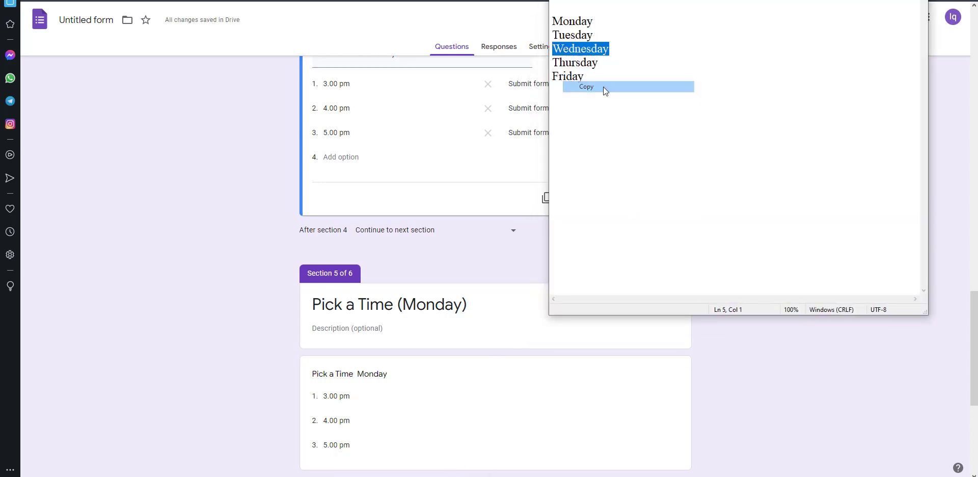
key(alt+Tab)
click(464, 299)
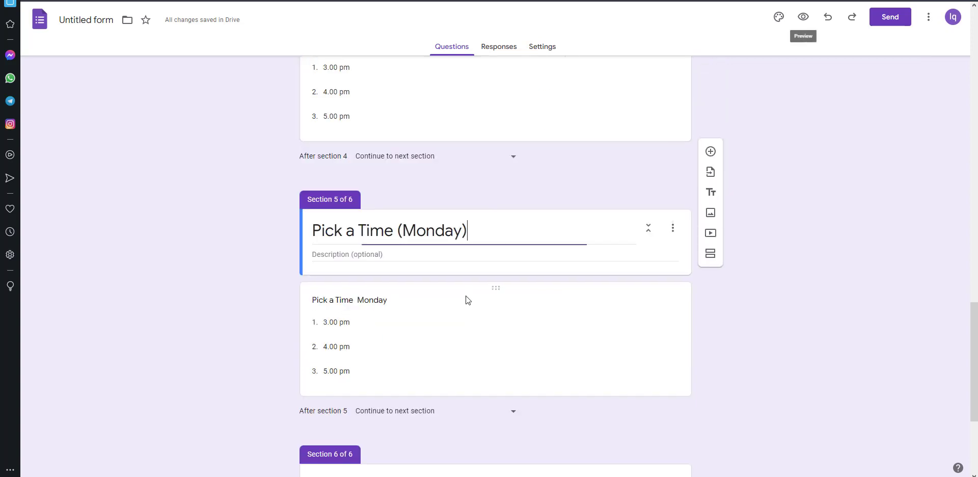
scroll(458, 263, up, 5)
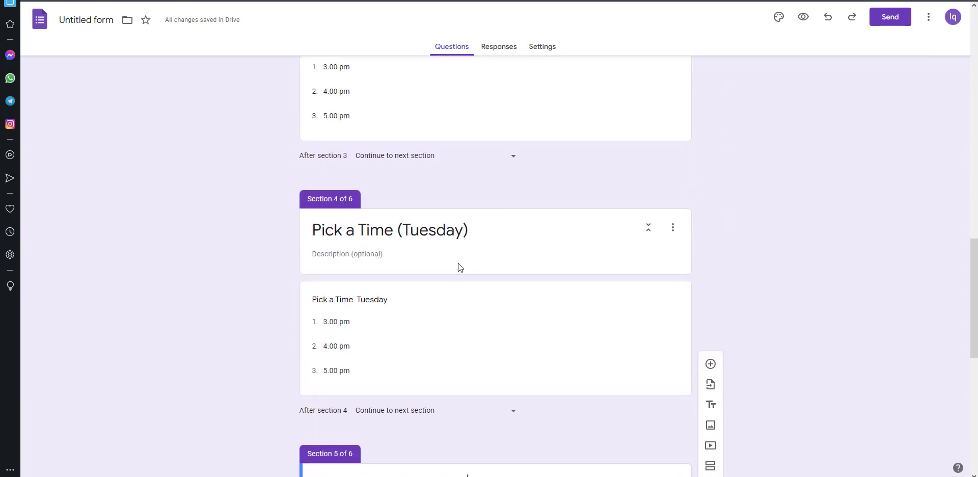
scroll(459, 269, down, 3)
scroll(458, 269, down, 2)
mouse_move(404, 231)
mouse_down()
mouse_move(468, 235)
mouse_move(404, 229)
mouse_up()
click(467, 235)
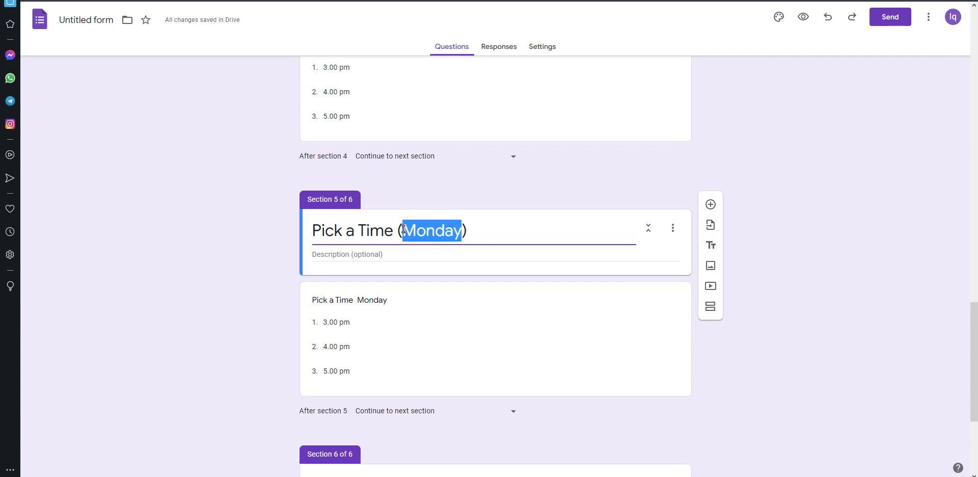
text(Wednesday)
click(383, 306)
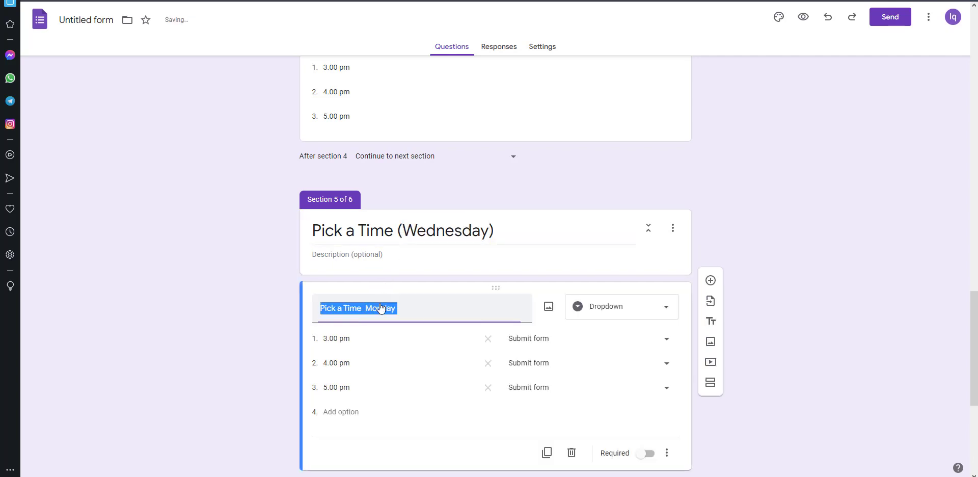
click(374, 309)
drag(364, 309, 397, 309)
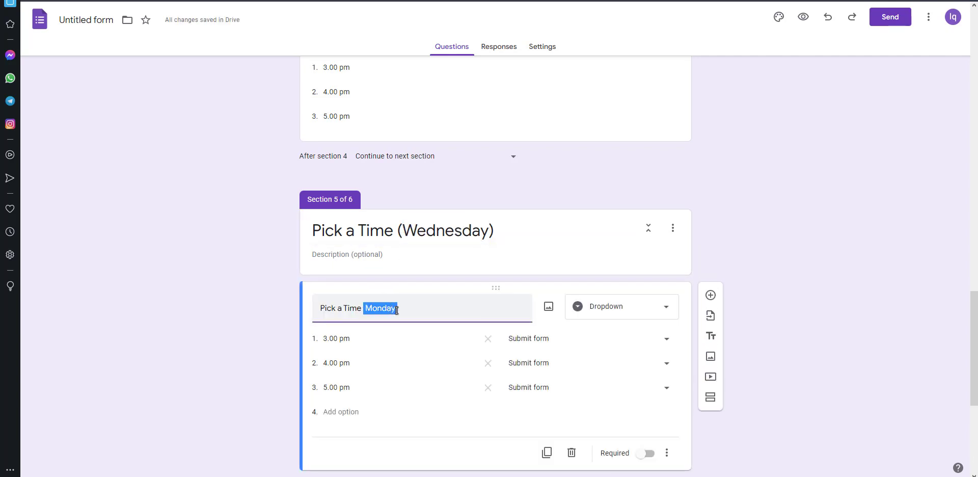
key(ctrl+v)
Step: Enter Friday into Section 6's title
scroll(436, 308, down, 3)
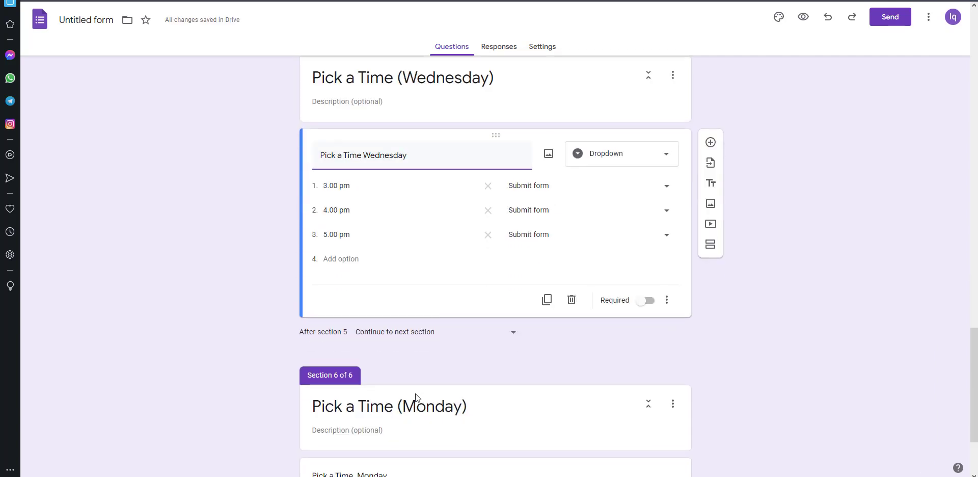
click(415, 402)
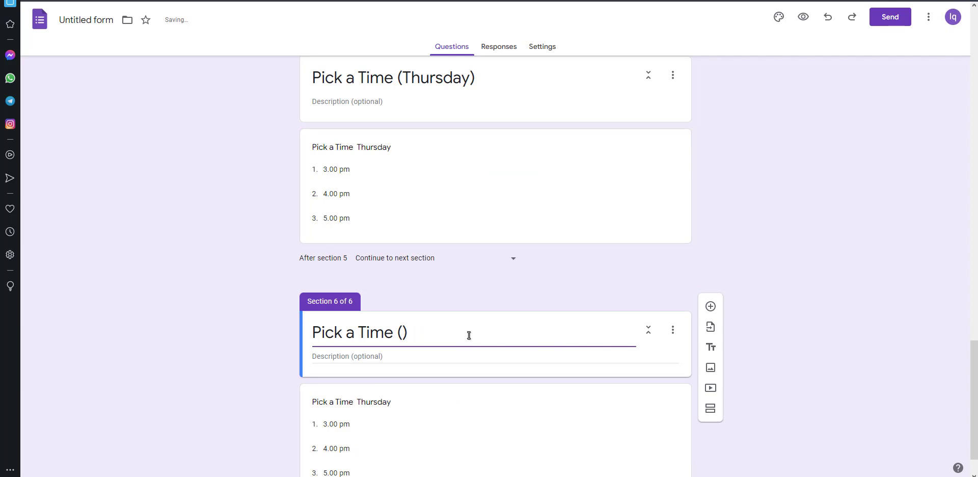
text(Friday)
Step: Enable 'Go to section based on answer' on the Select a Day question
scroll(411, 218, up, 20)
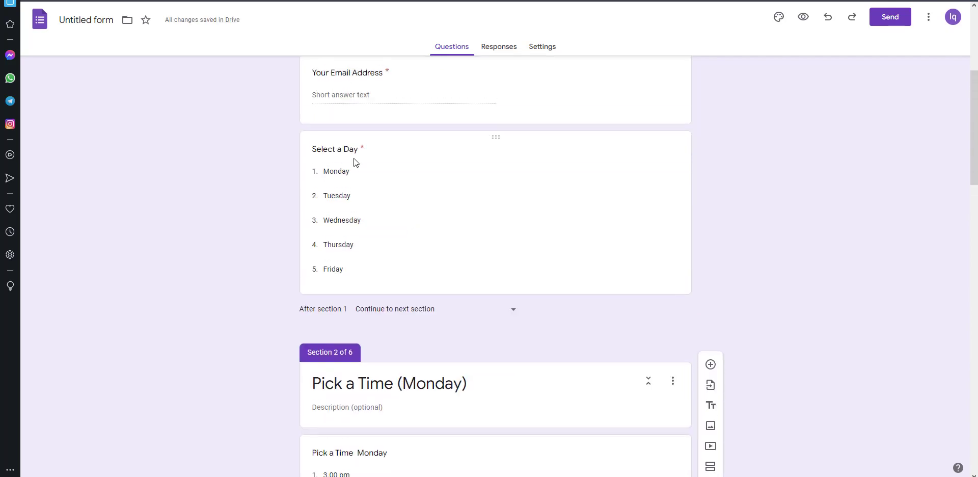
click(353, 162)
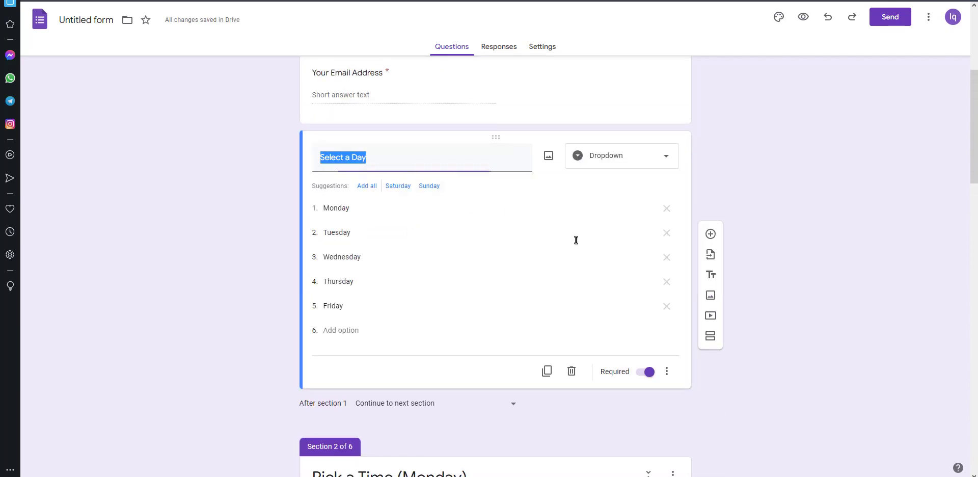
click(666, 374)
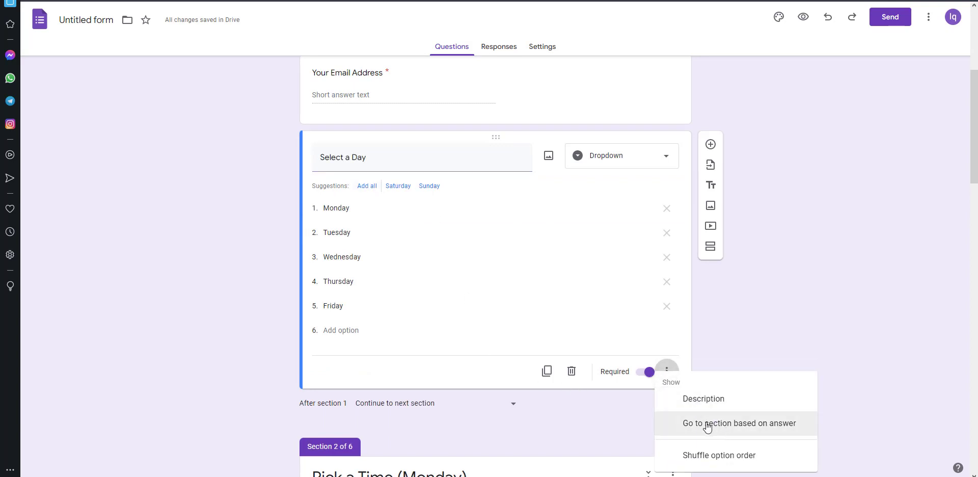
click(741, 431)
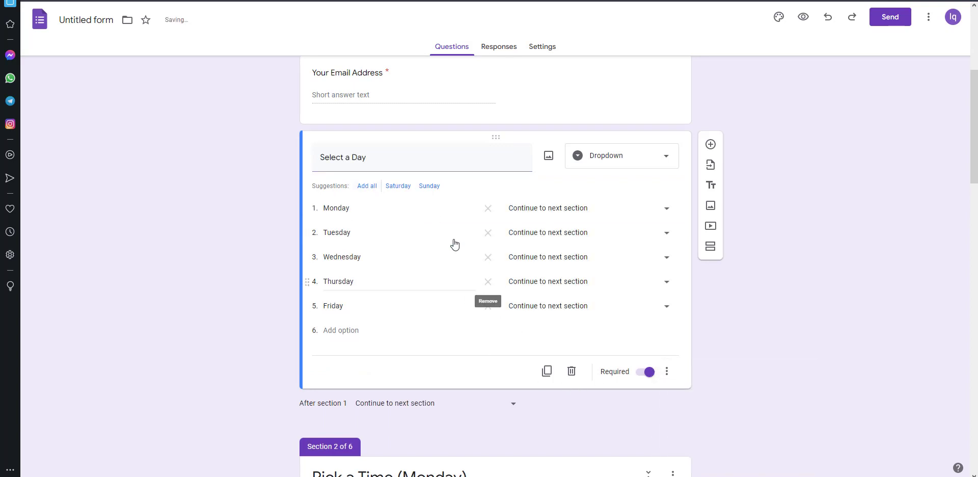
Step: Send Monday through Friday answers to their matching sections 2 through 6
click(666, 213)
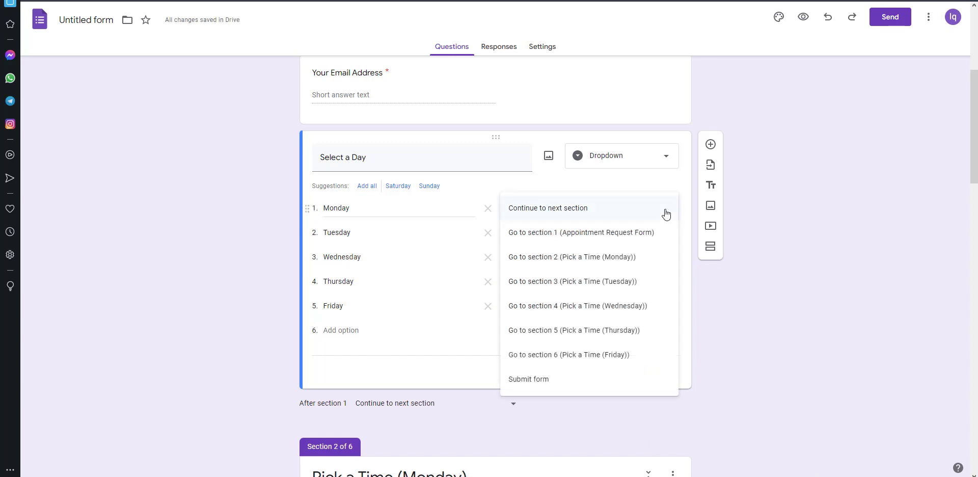
click(627, 259)
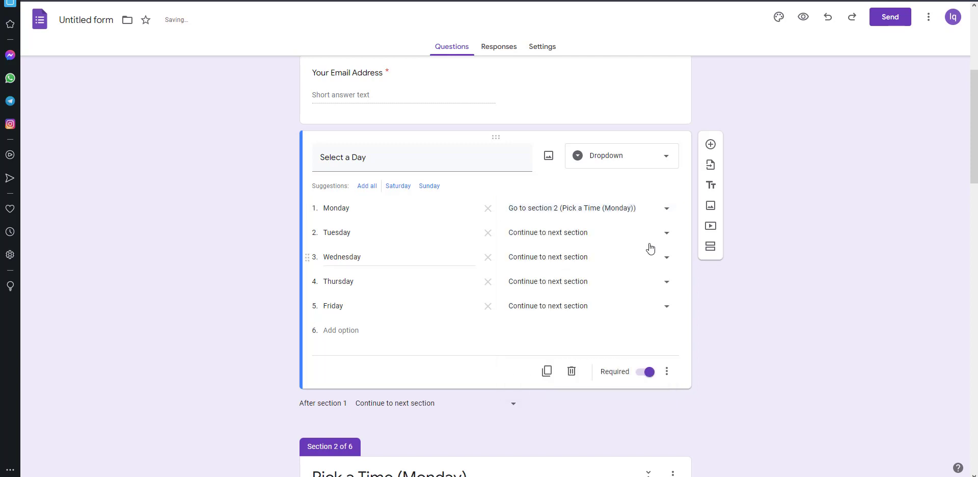
click(665, 238)
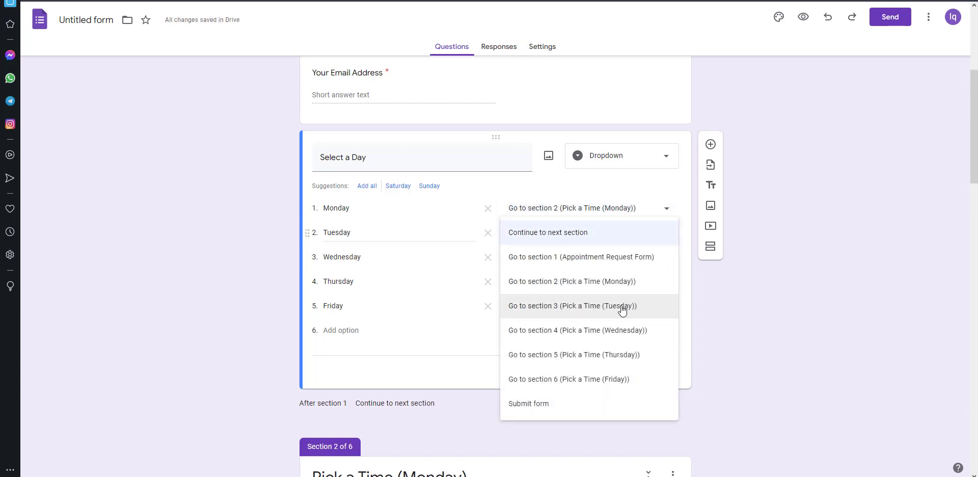
click(622, 309)
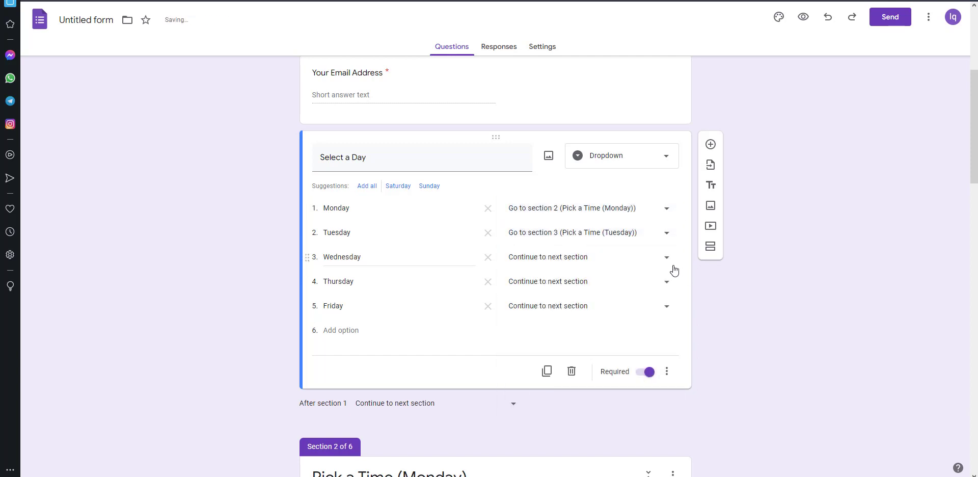
click(671, 265)
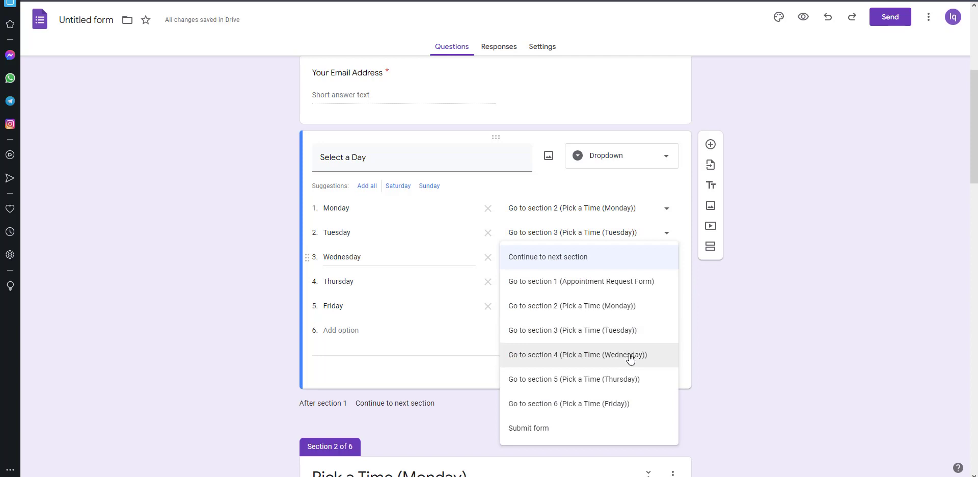
click(647, 352)
click(669, 284)
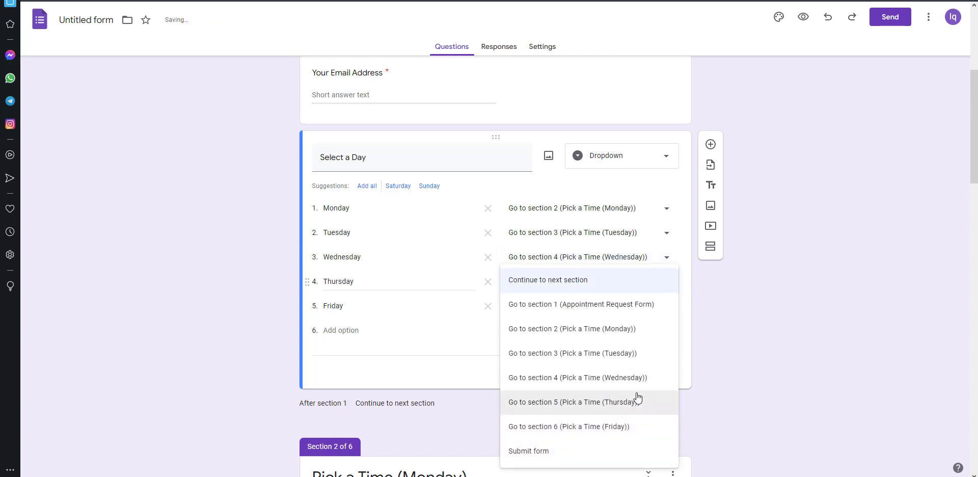
click(638, 402)
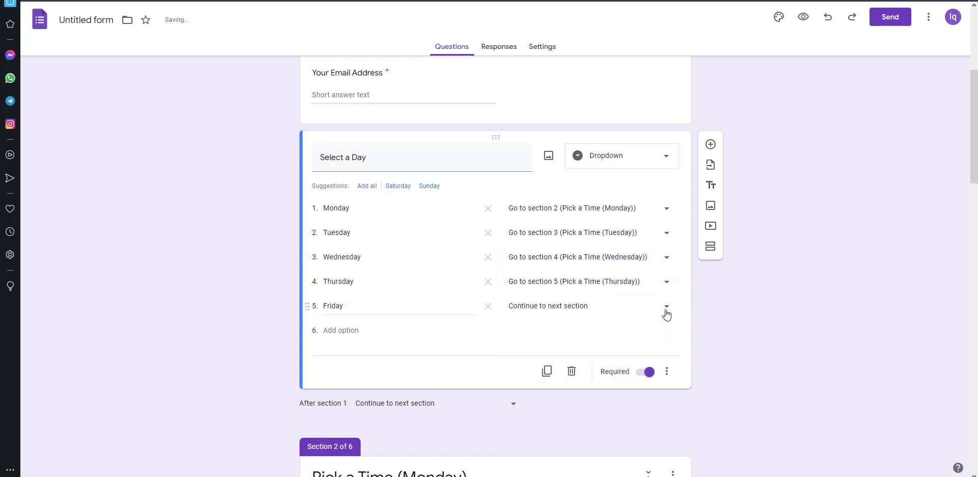
click(667, 309)
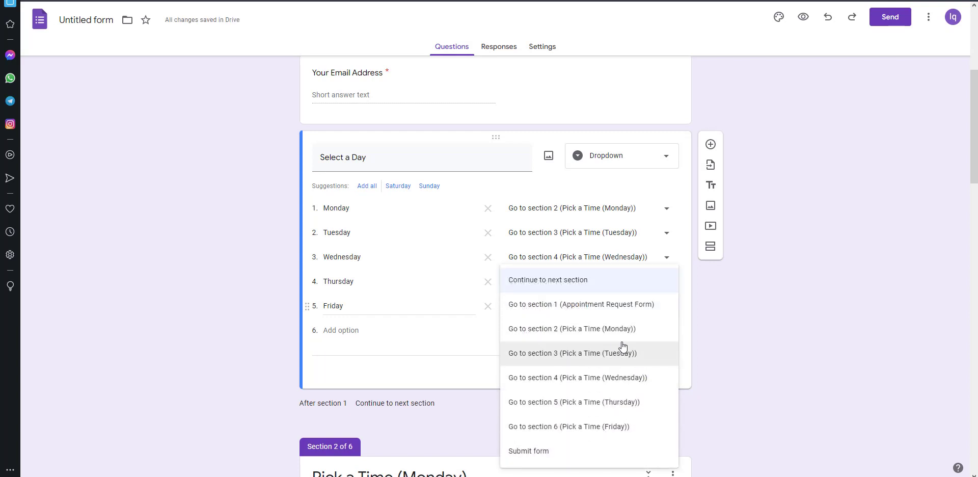
click(623, 426)
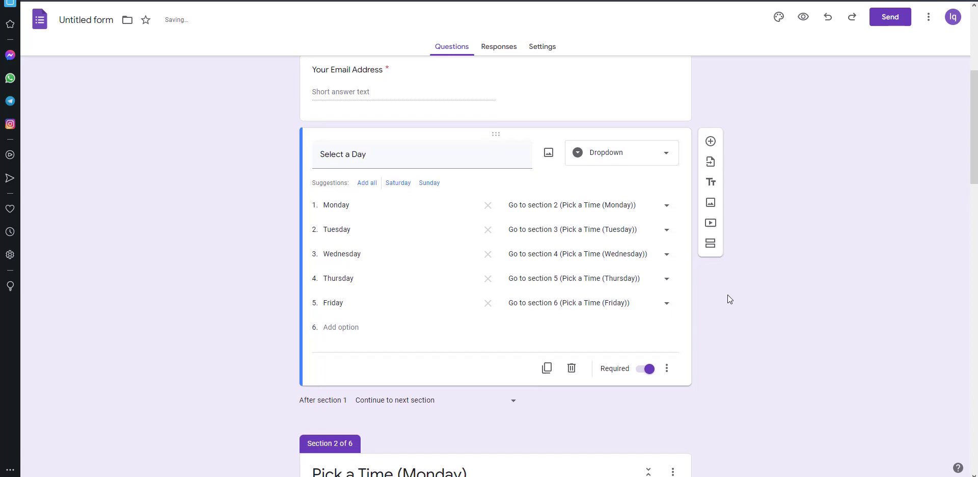
scroll(728, 294, down, 20)
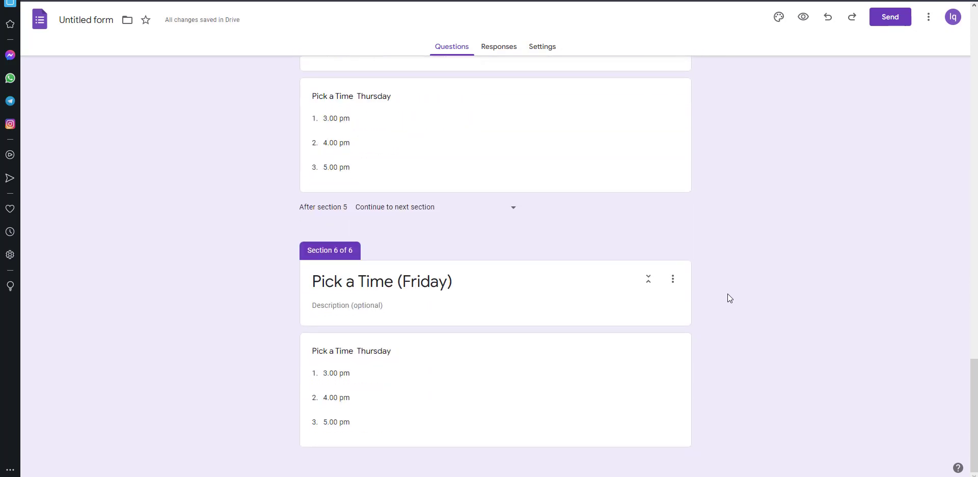
scroll(728, 294, up, 20)
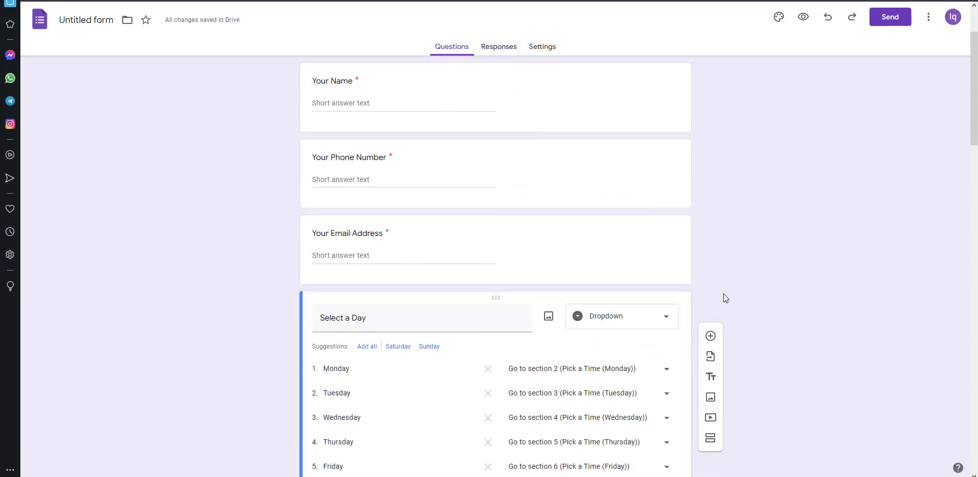
scroll(724, 294, up, 2)
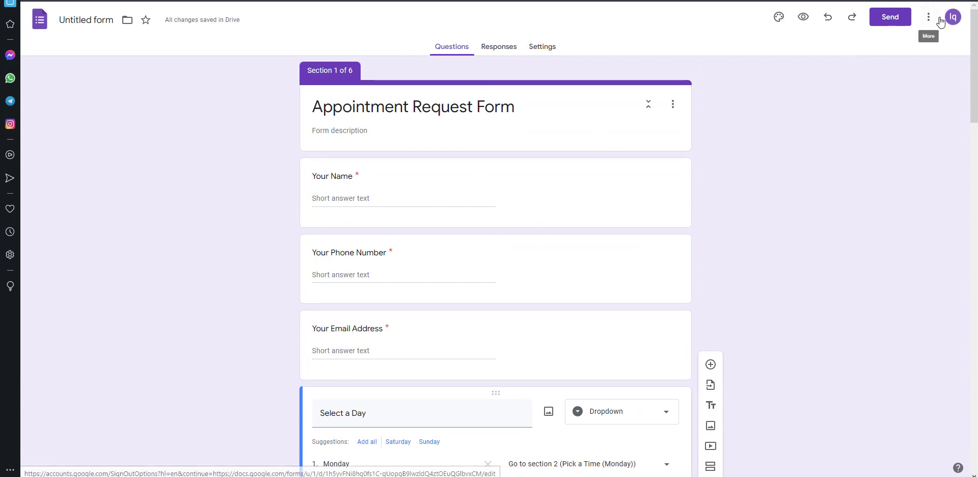
Step: Search the Forms add-ons for 'elim' and install Choice Eliminator Lite, granting its permissions
click(927, 24)
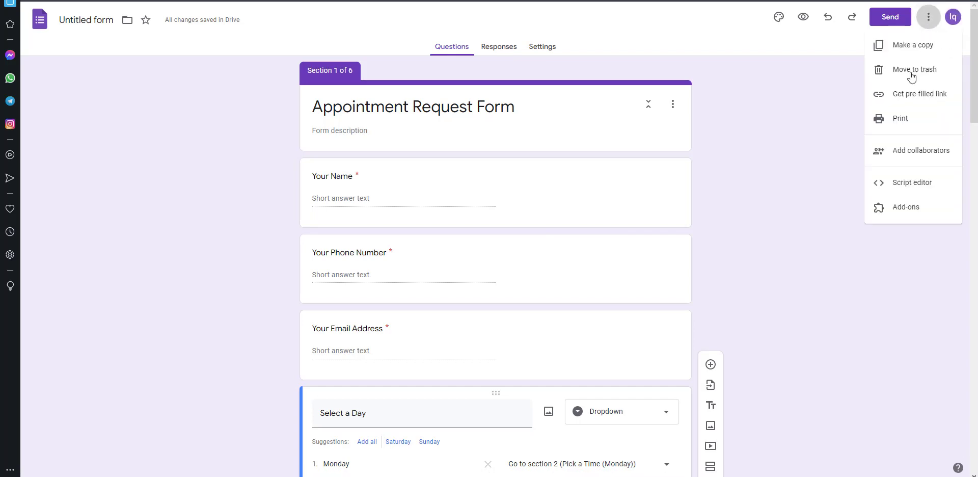
click(901, 207)
click(521, 44)
text(eli)
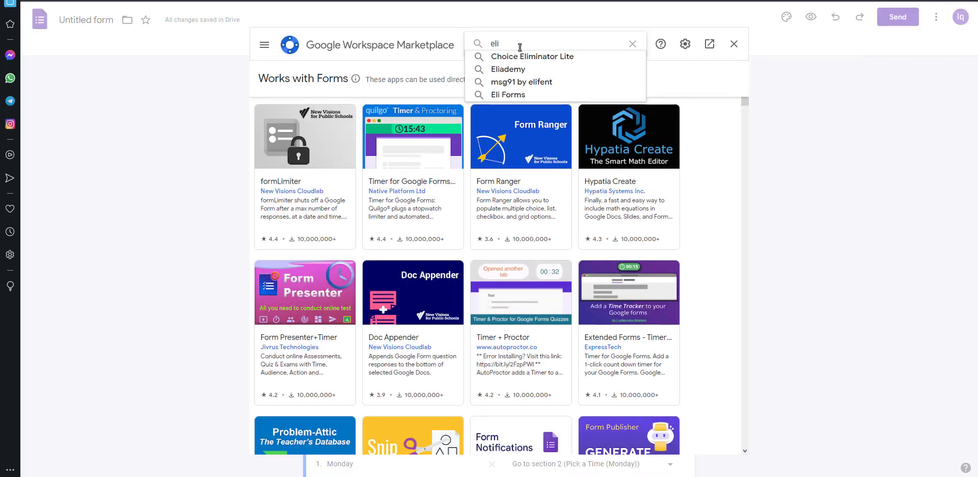
text(m)
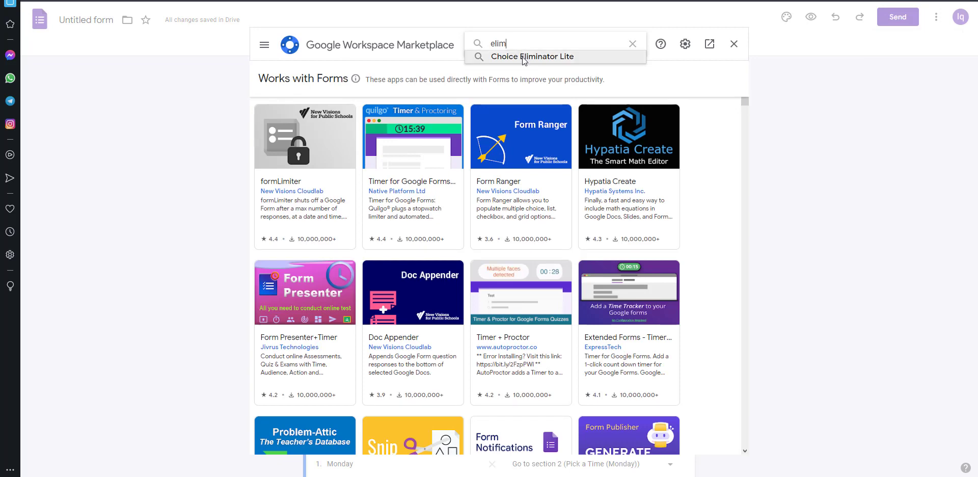
click(524, 56)
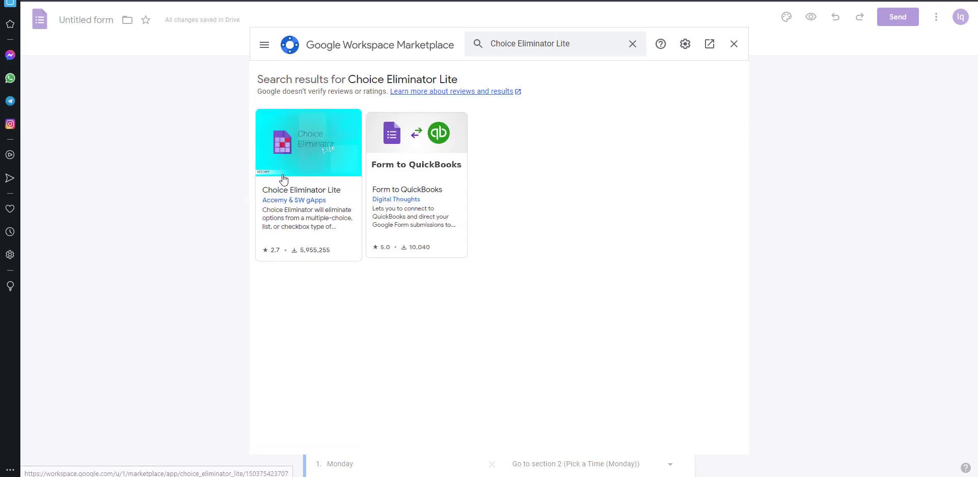
click(313, 196)
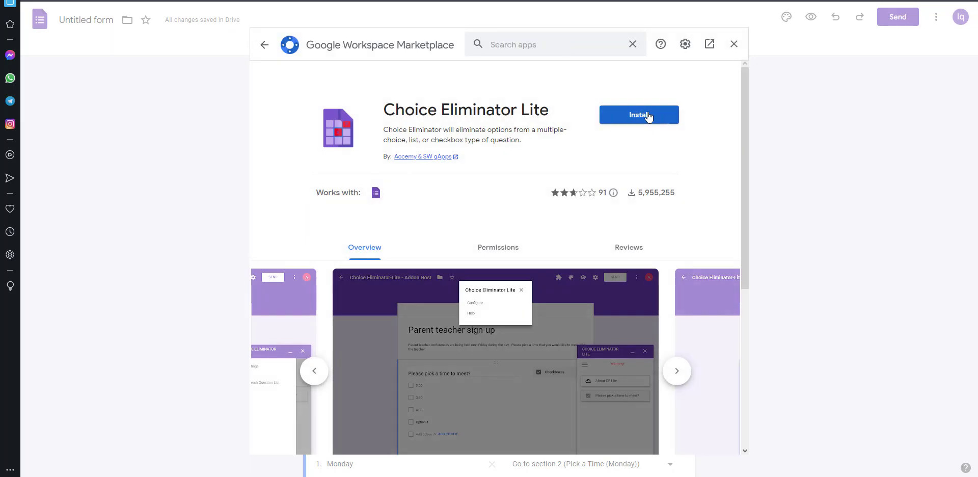
click(656, 122)
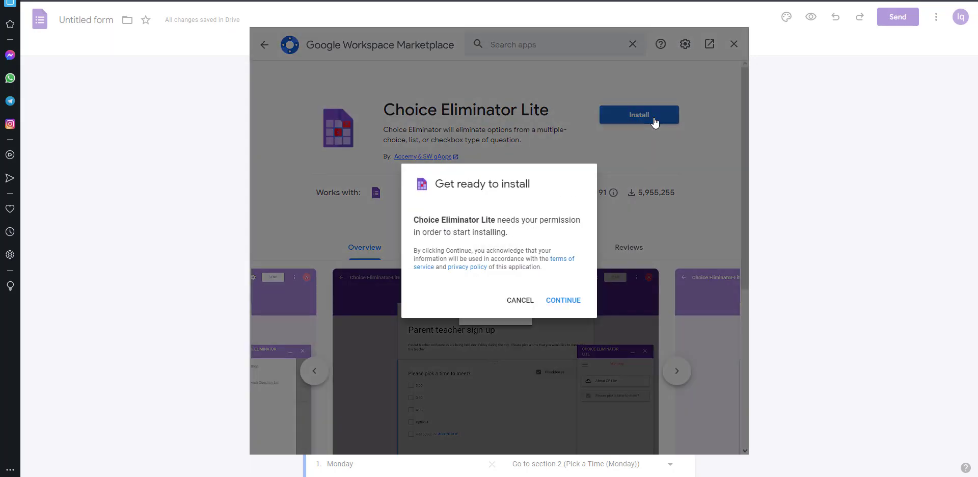
click(579, 300)
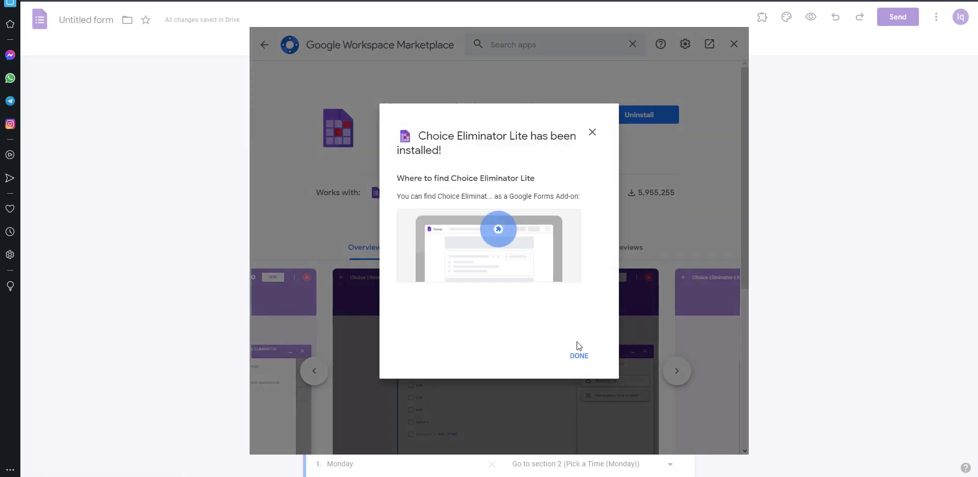
click(579, 355)
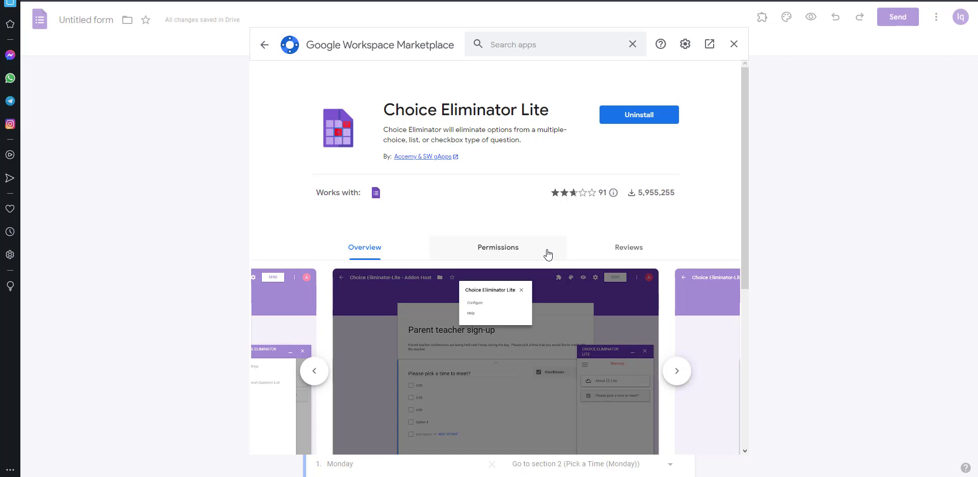
Step: Open the Choice Eliminator Lite configuration panel from Add-ons and dismiss the author's note
click(735, 45)
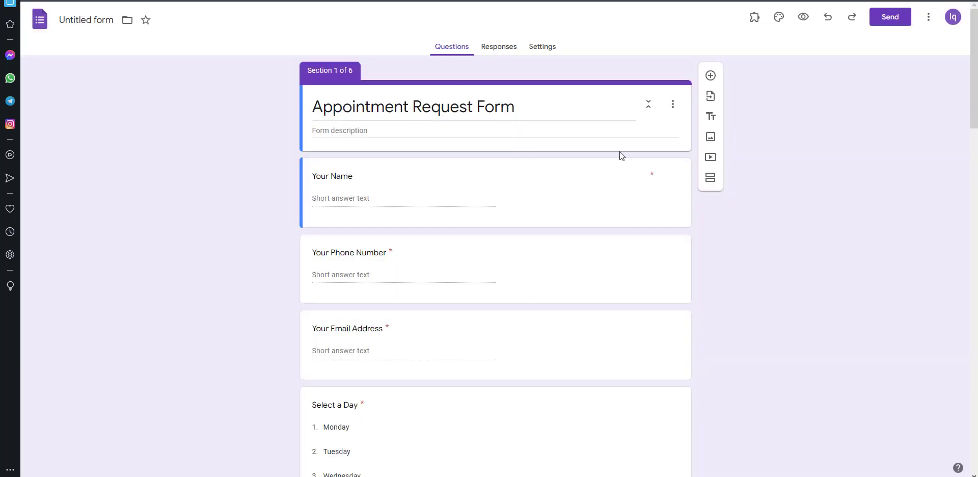
click(754, 17)
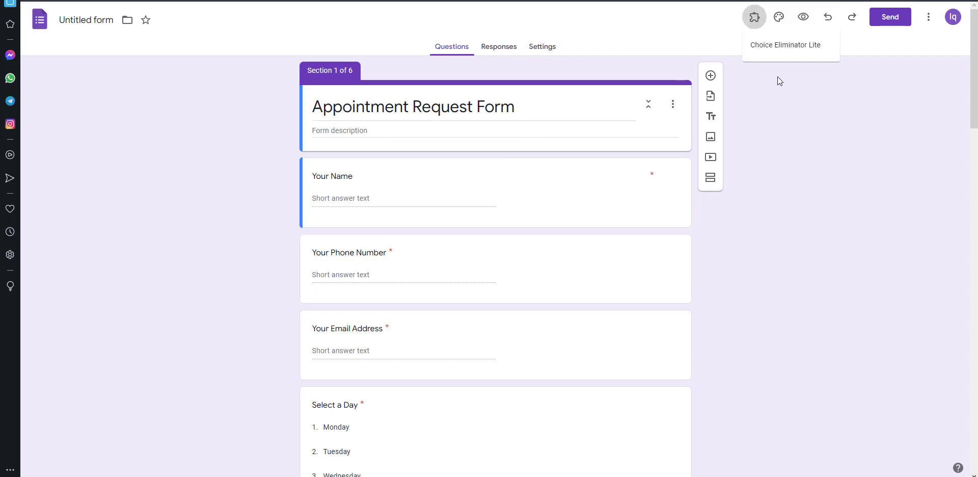
click(783, 49)
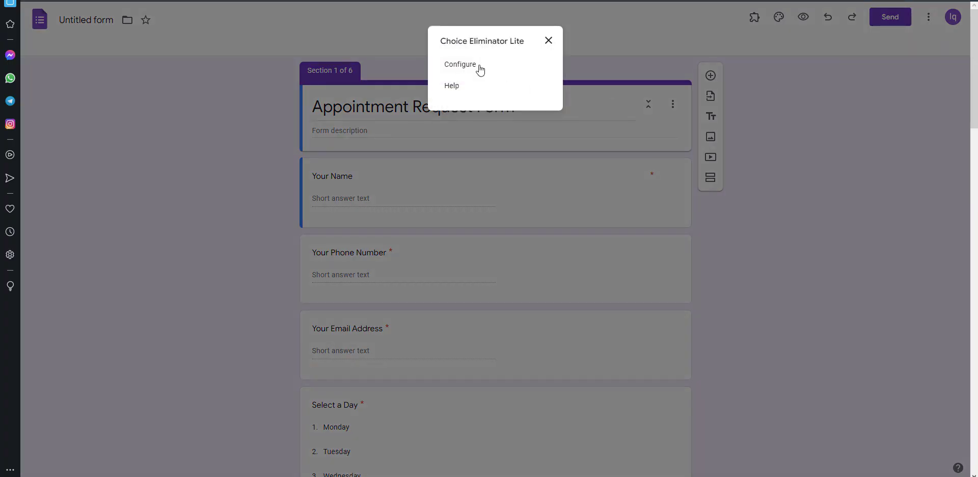
click(460, 65)
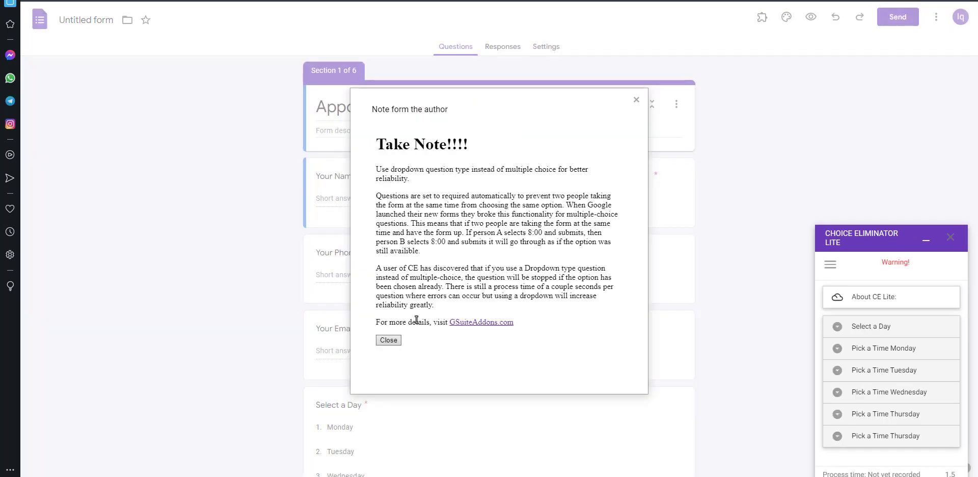
click(387, 341)
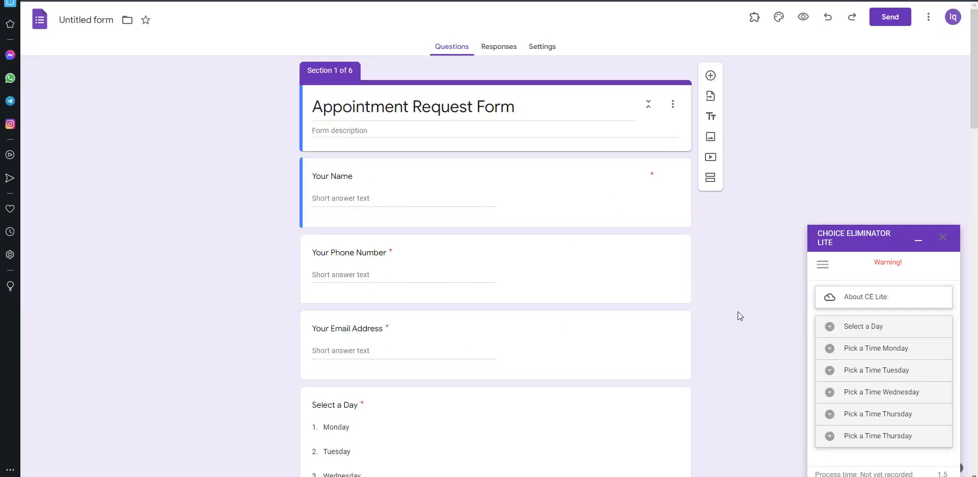
Step: Enable Eliminate Choices for the Monday, Tuesday, Wednesday, Thursday and last Pick a Time questions
scroll(618, 311, down, 9)
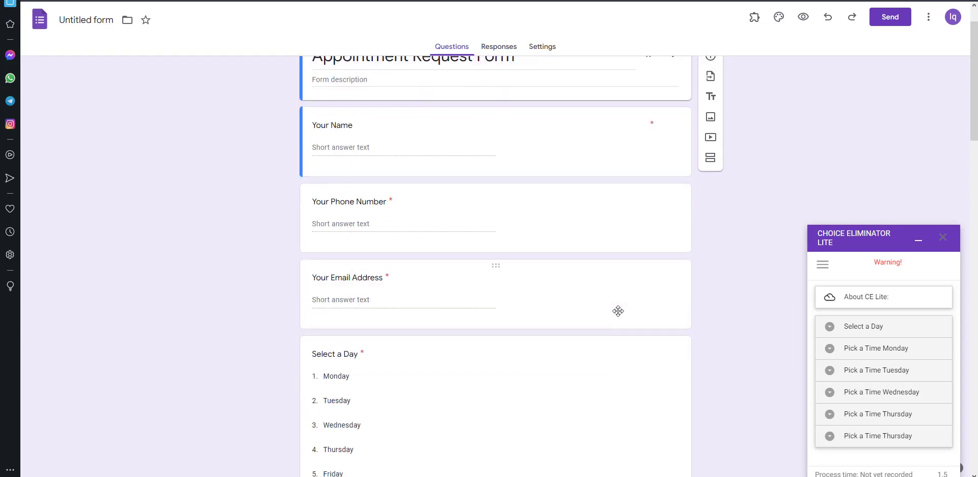
scroll(618, 311, down, 1)
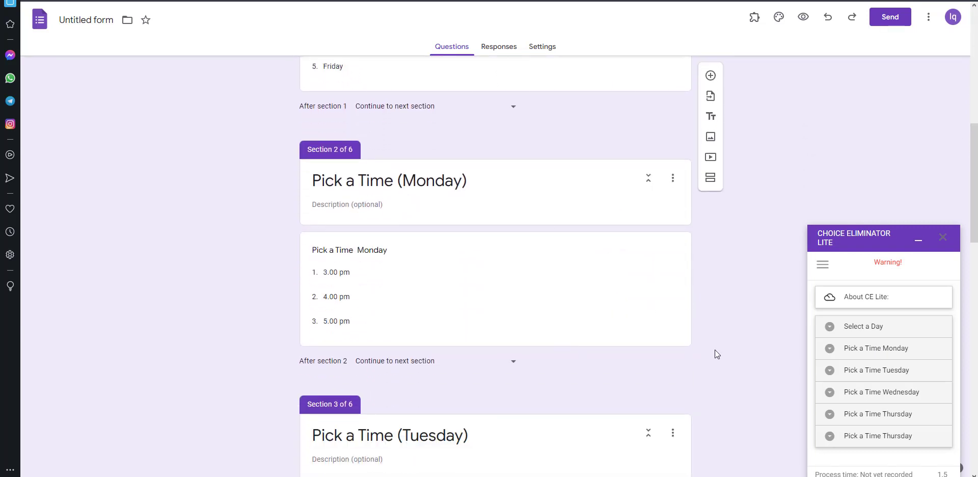
click(834, 352)
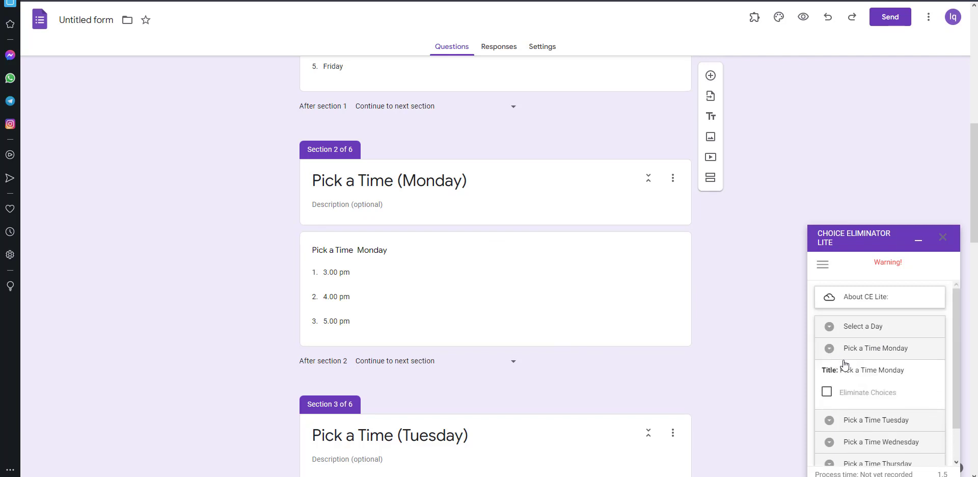
scroll(845, 371, down, 1)
click(827, 354)
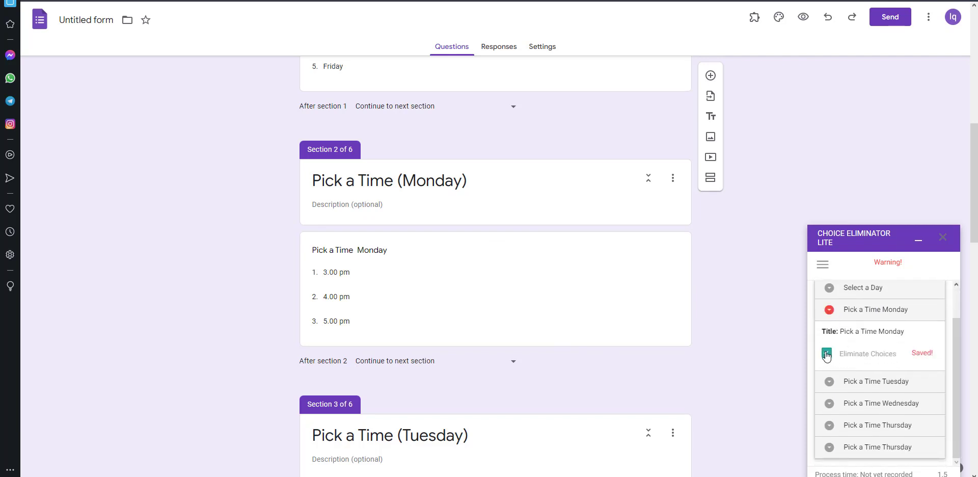
click(831, 387)
click(826, 374)
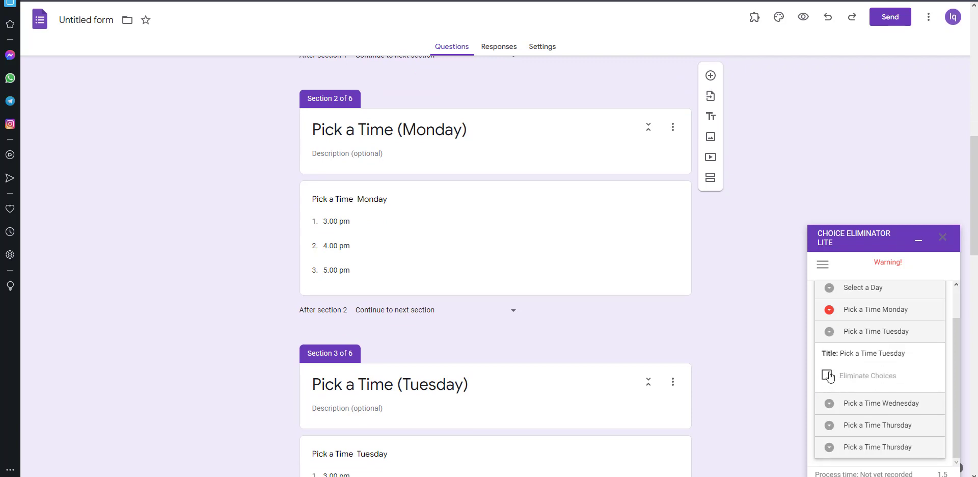
click(831, 404)
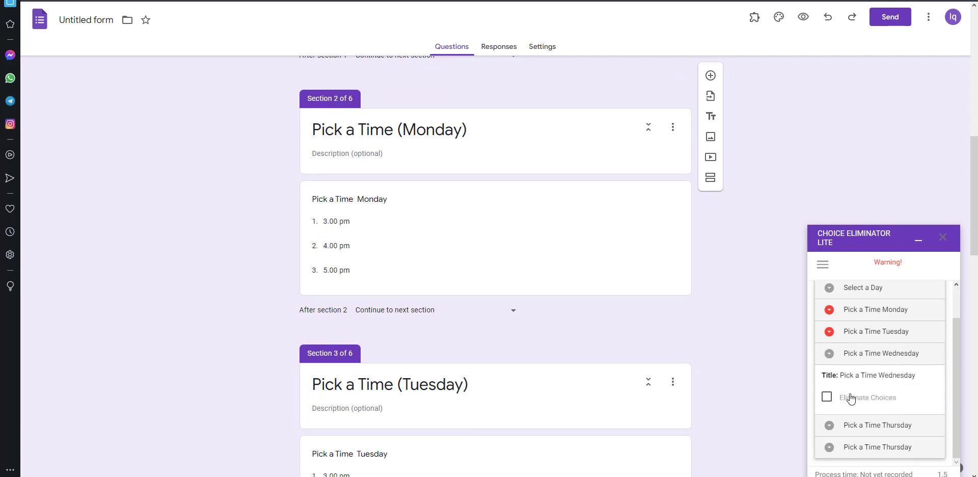
click(831, 426)
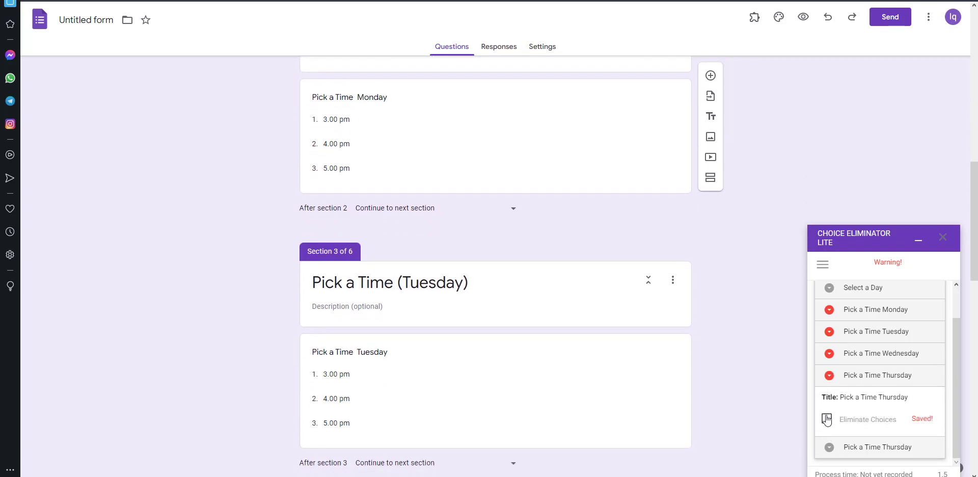
click(827, 419)
click(830, 449)
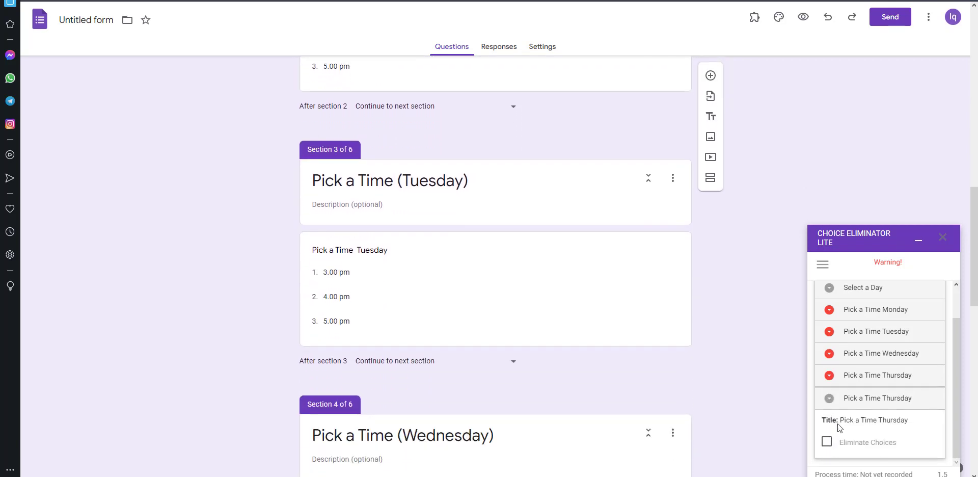
click(827, 441)
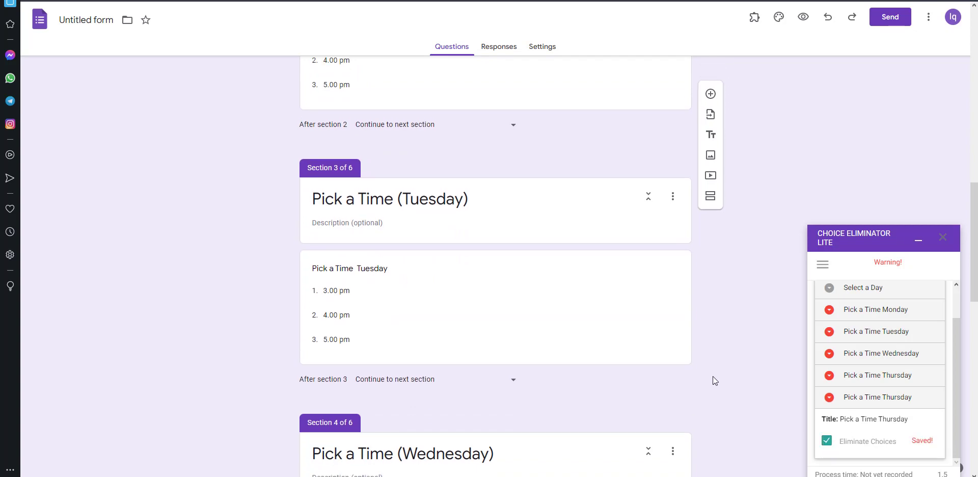
scroll(686, 363, up, 10)
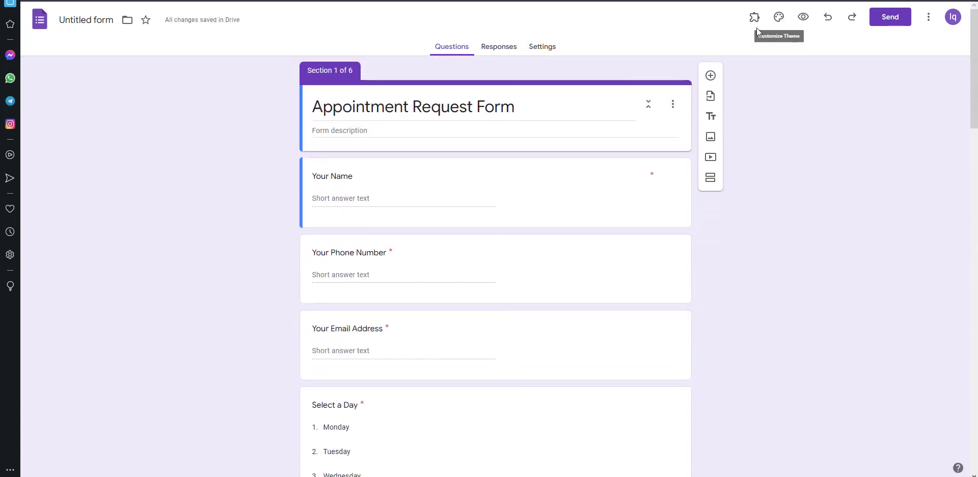
Step: Preview the form and enter a test name, phone number and email address
click(803, 19)
scroll(451, 191, down, 1)
click(404, 124)
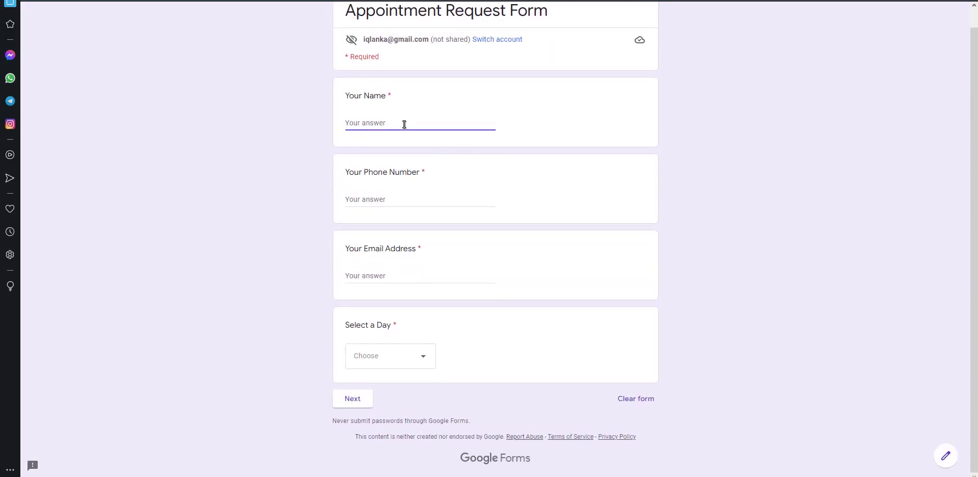
text(abc)
click(377, 199)
text(243546454)
click(389, 273)
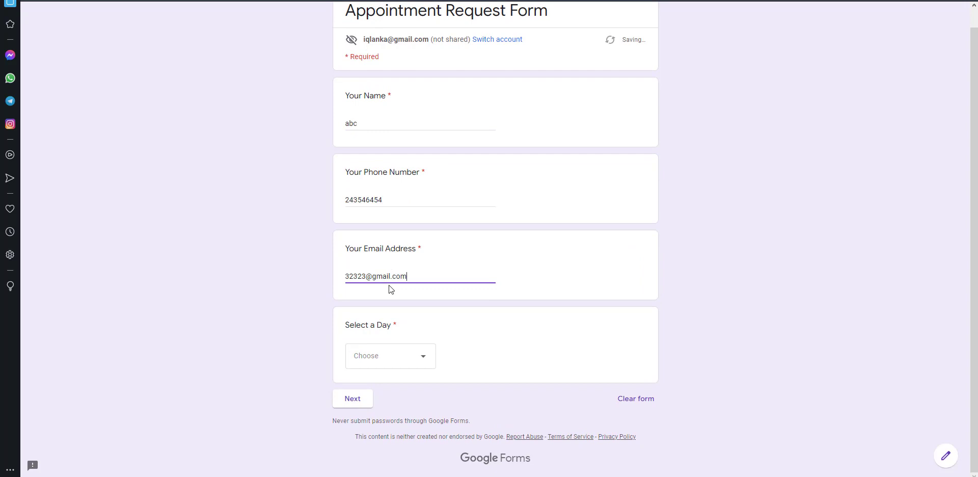
Step: Choose Monday and the 3.00 pm slot, then submit the first test response
click(390, 356)
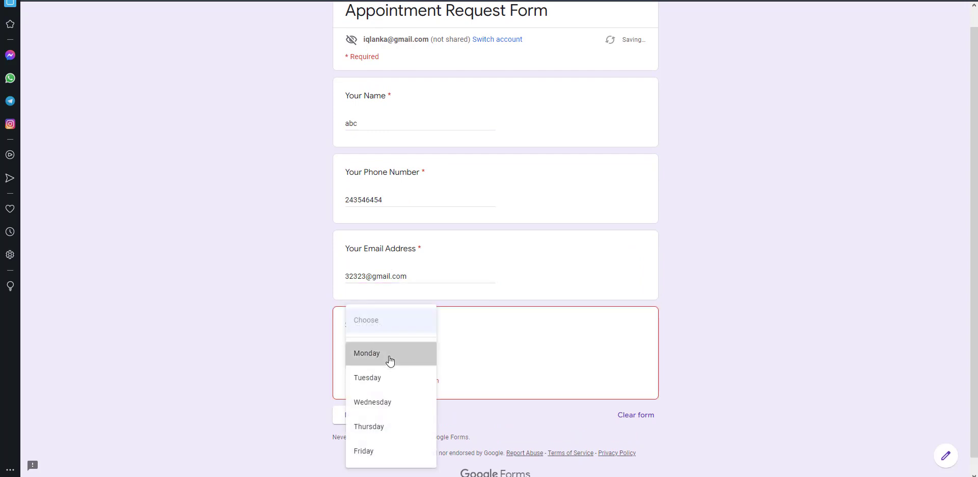
click(389, 360)
click(353, 398)
click(393, 154)
click(401, 185)
click(397, 198)
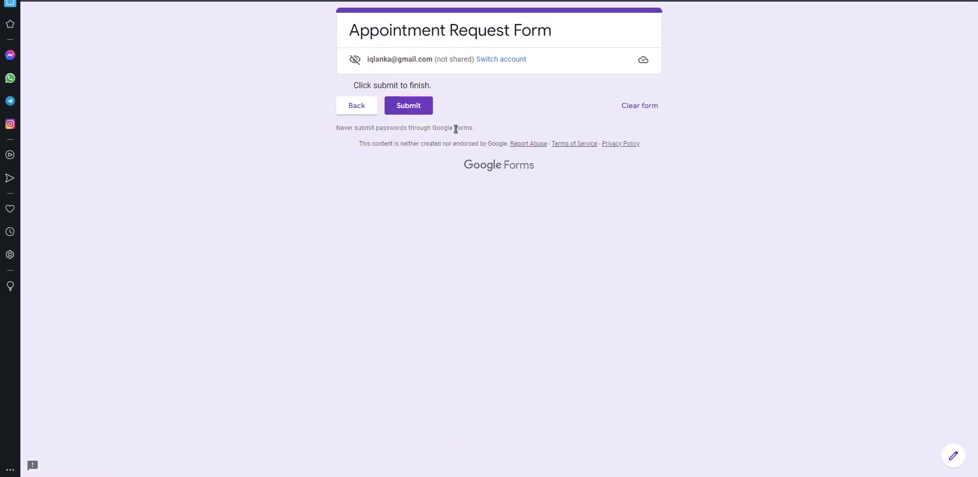
click(419, 109)
Step: Submit a second test response with new contact details booking Monday at 4.00 pm
click(401, 85)
click(402, 138)
text(dfsdfg)
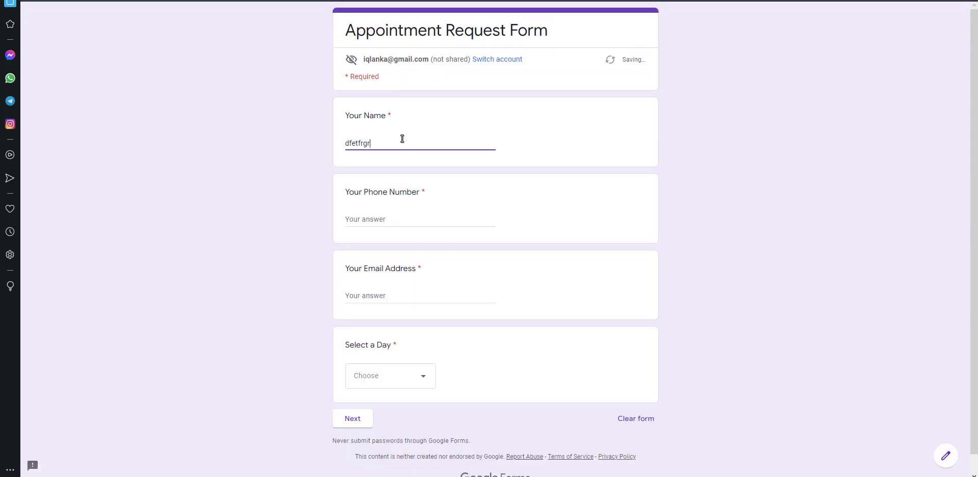
click(400, 219)
text(454545453fgfdgfdfg)
click(389, 356)
click(389, 360)
click(353, 397)
click(392, 153)
click(396, 196)
click(397, 199)
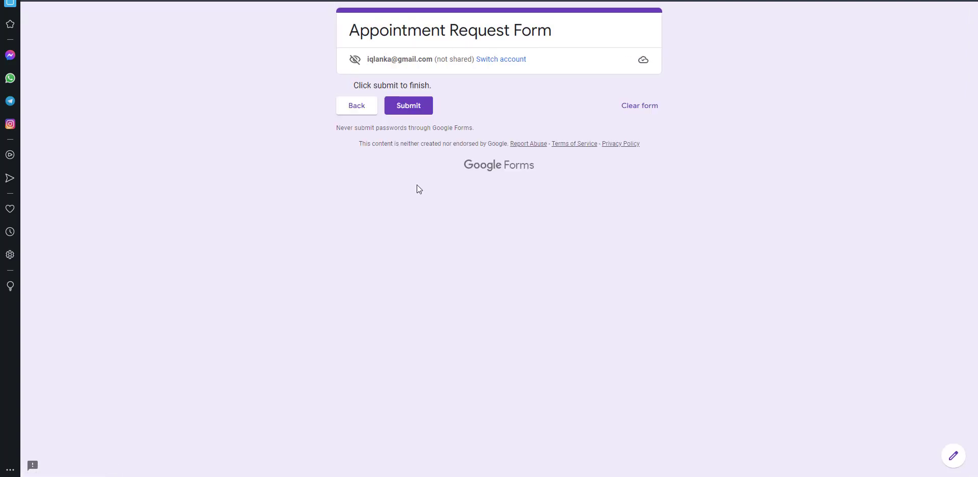
click(406, 105)
Step: Submit a third response booking Monday 5.00 pm and start another blank response
click(406, 90)
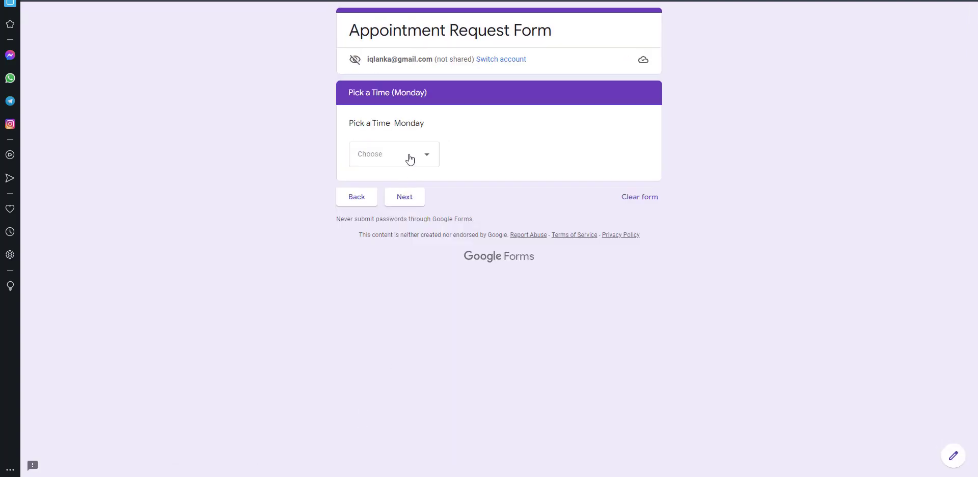
click(408, 158)
click(378, 186)
click(406, 197)
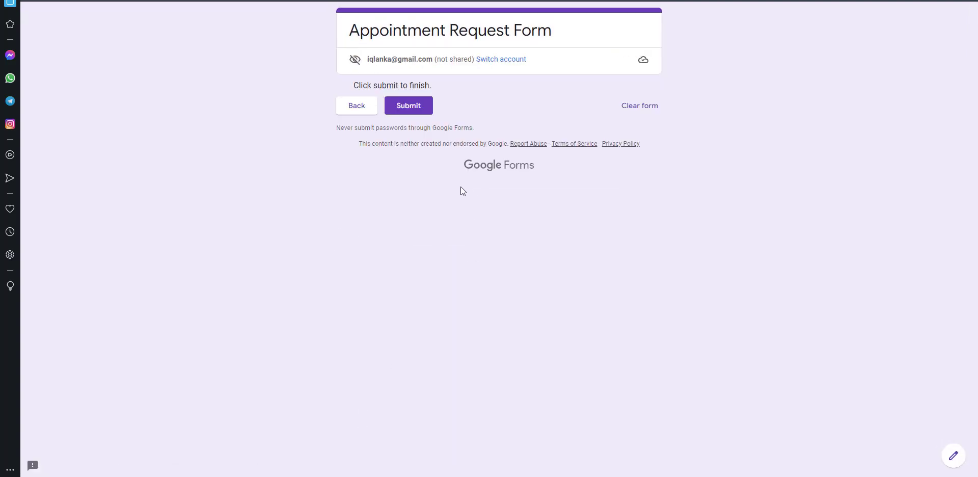
click(410, 107)
click(410, 90)
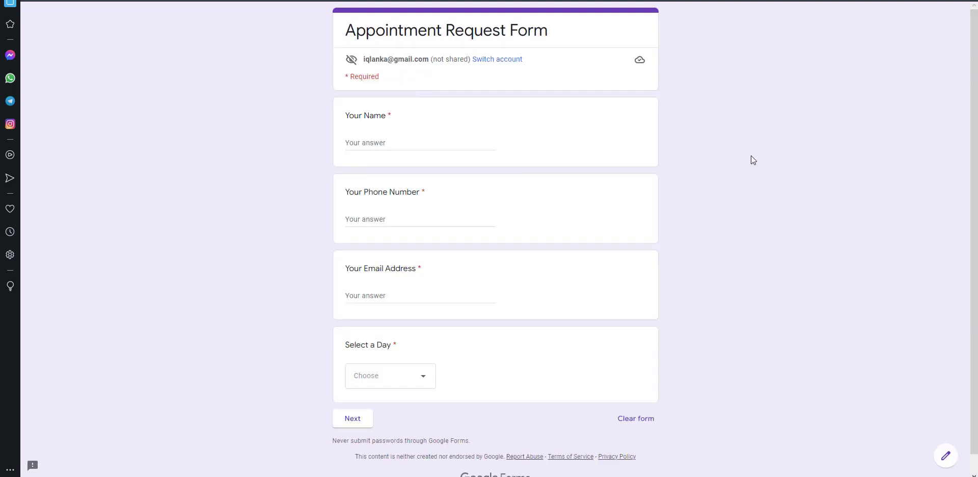